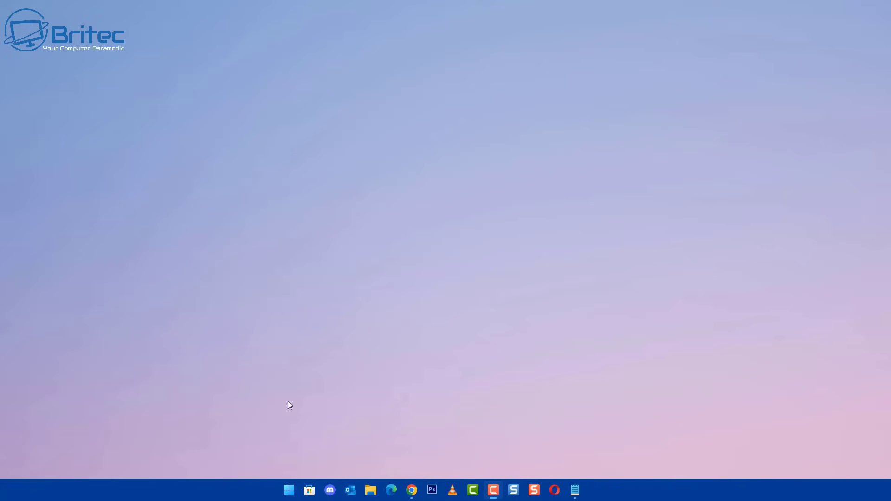
# Open Settings and view System › About, showing 32.0 GB RAM and Windows 22H2
pyautogui.click(288, 491)
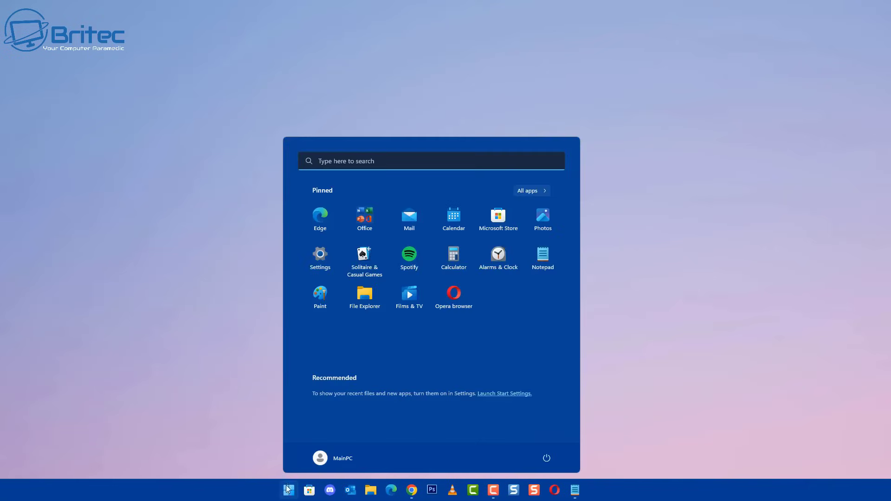
pyautogui.click(319, 256)
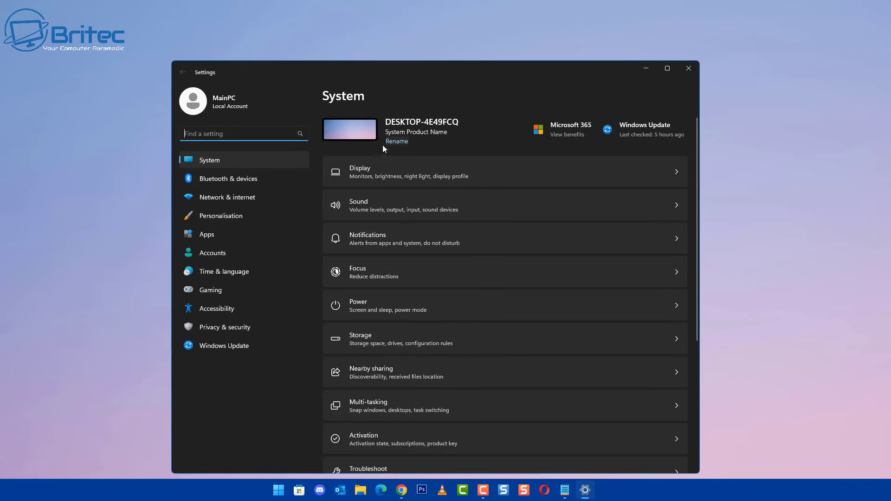
pyautogui.scroll(-5, 473, 327)
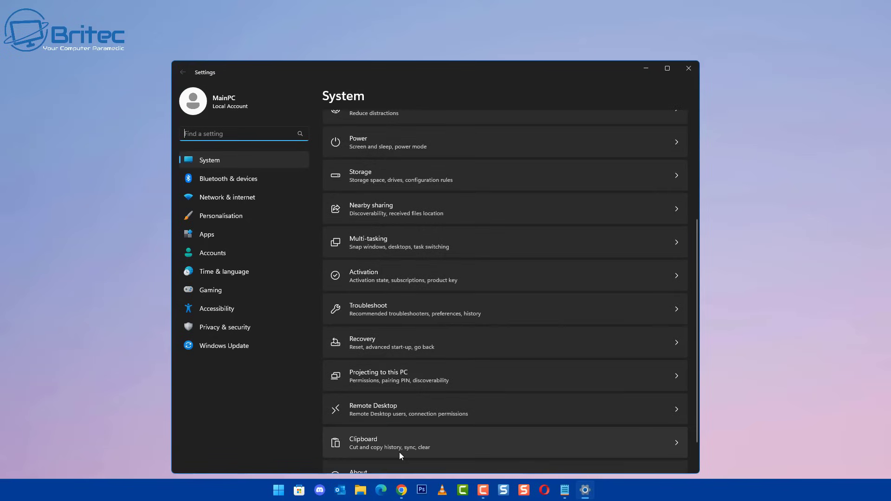
pyautogui.click(386, 442)
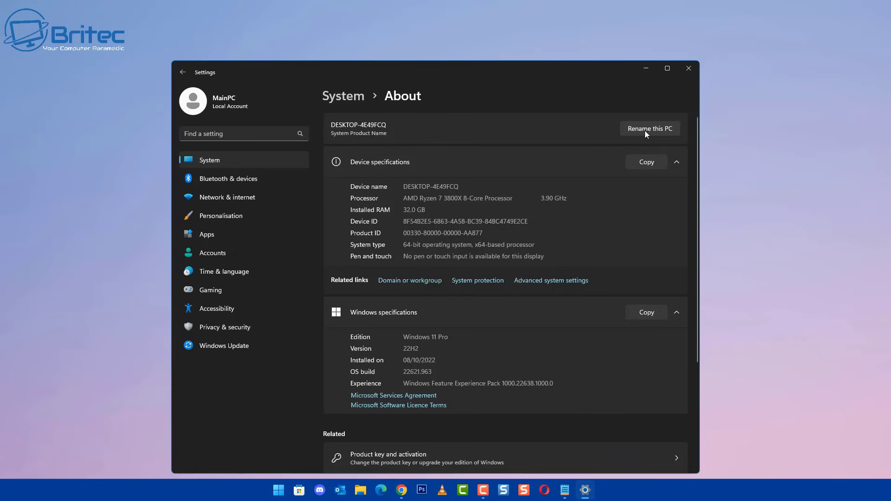
# Change the computer name to main-pc1 through the Domain or workgroup properties
pyautogui.click(416, 285)
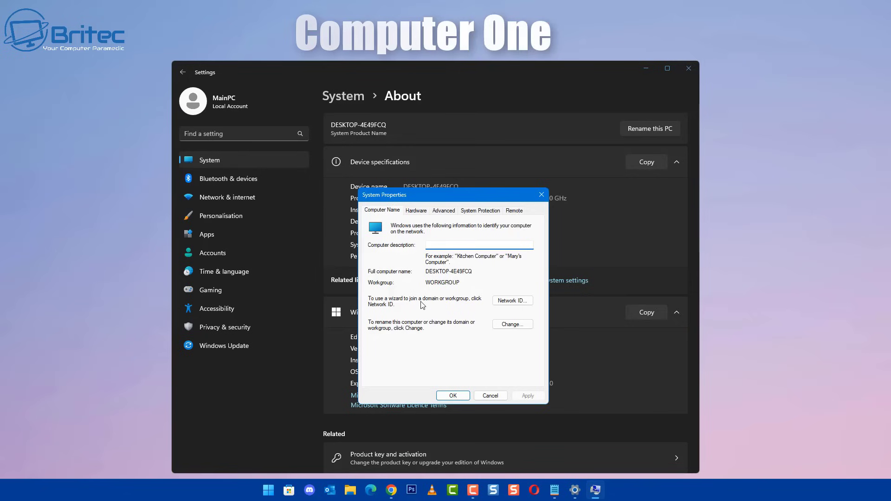
pyautogui.click(513, 324)
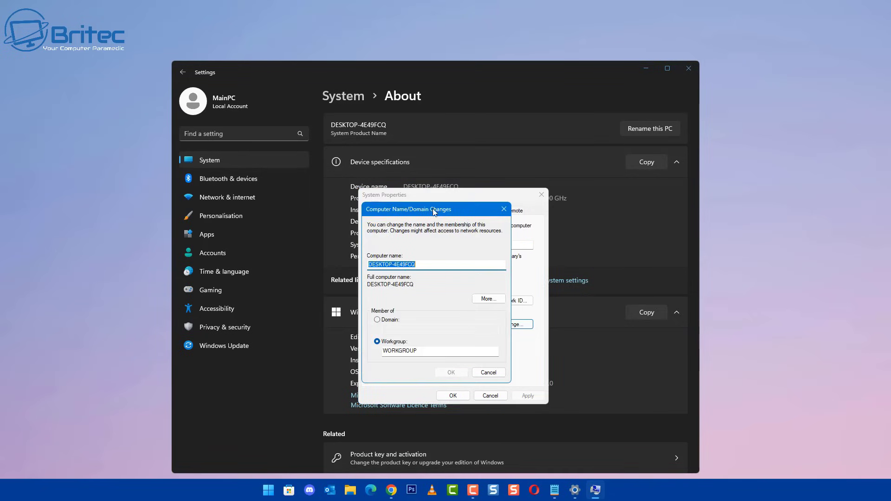
pyautogui.moveTo(433, 210)
pyautogui.mouseDown()
pyautogui.moveTo(460, 208)
pyautogui.moveTo(449, 206)
pyautogui.mouseUp()
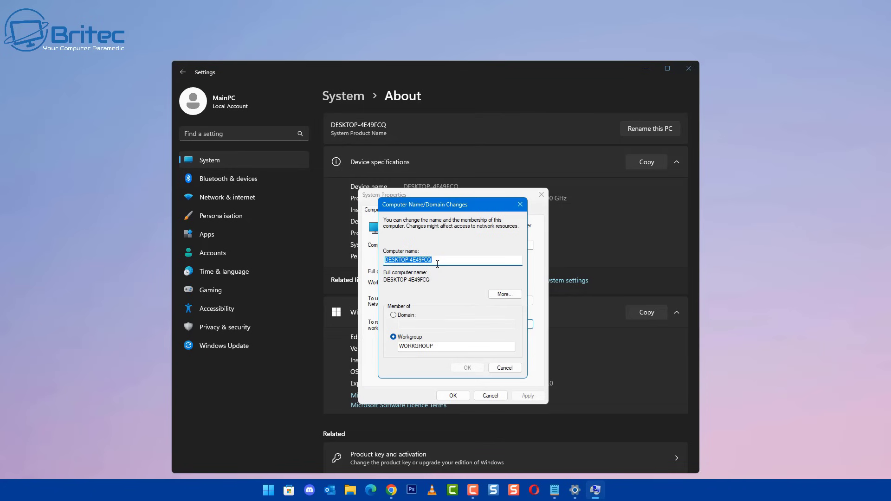
pyautogui.click(447, 258)
pyautogui.doubleClick(452, 246)
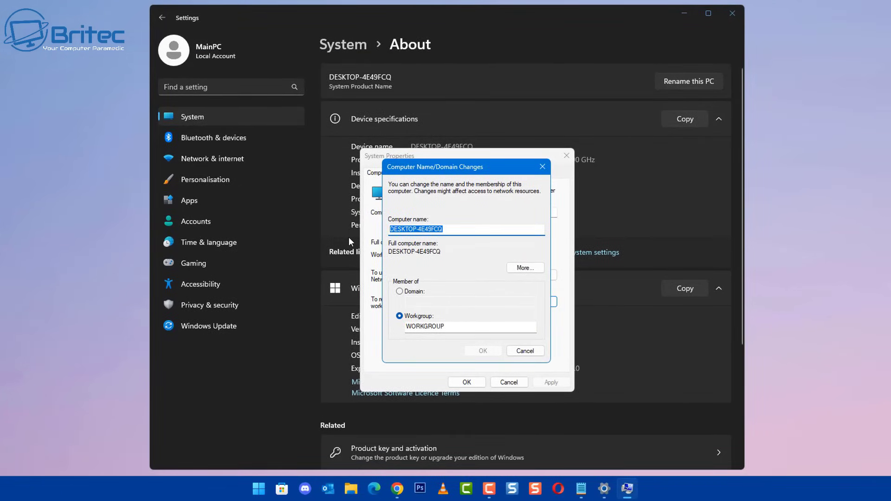
pyautogui.write('main')
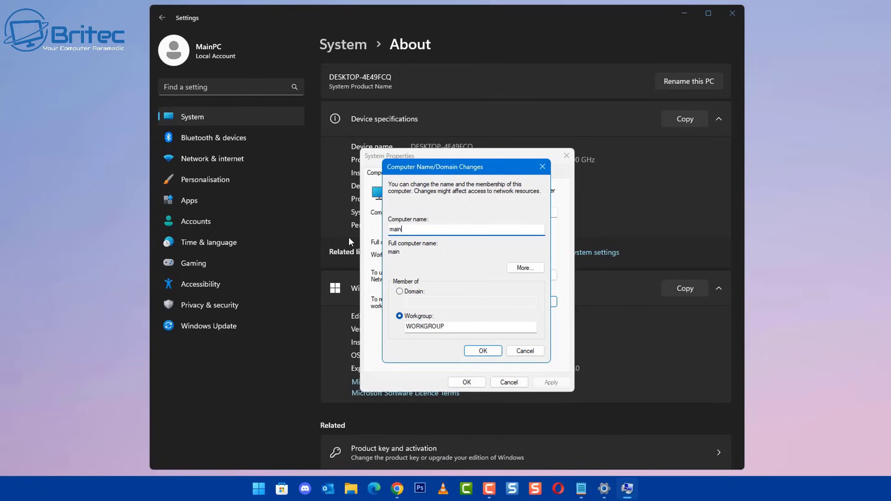
pyautogui.write('-pc')
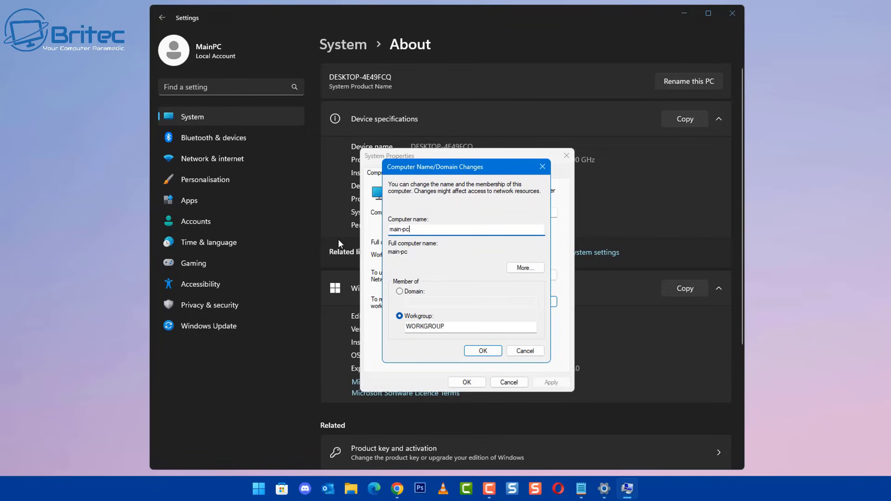
pyautogui.write('1')
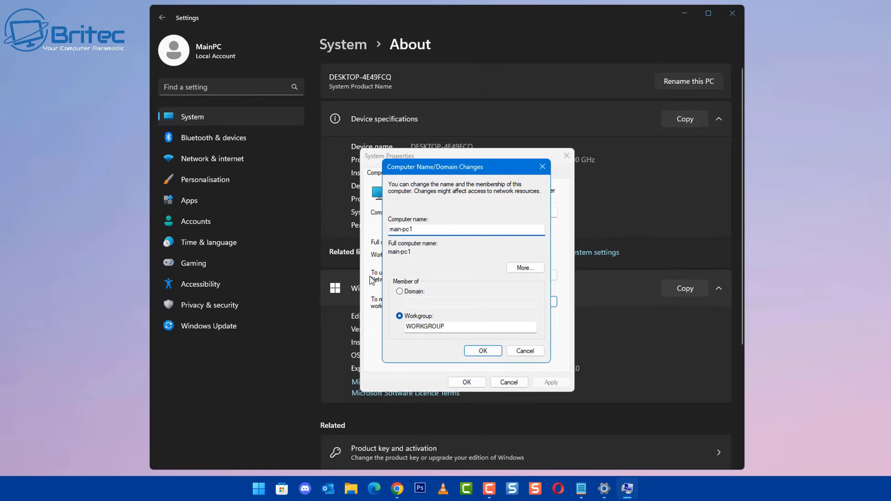
pyautogui.click(493, 354)
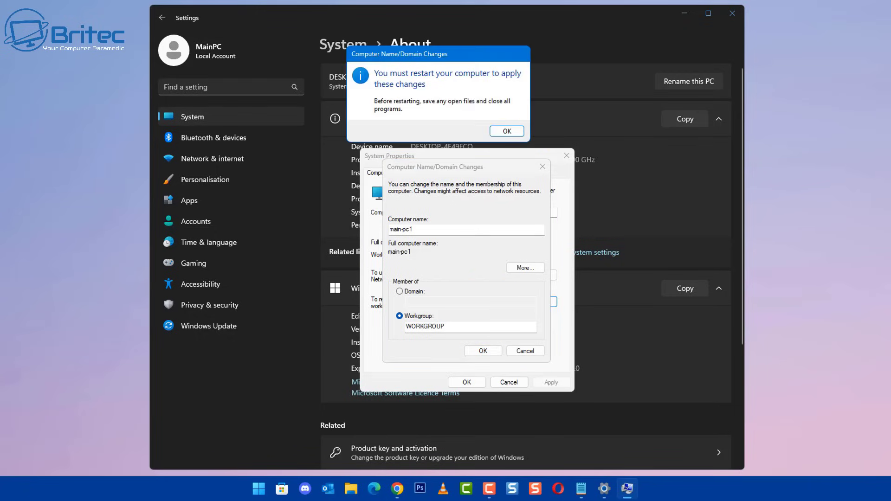
# Close System Properties, choose Restart Later, and close Settings
pyautogui.click(506, 131)
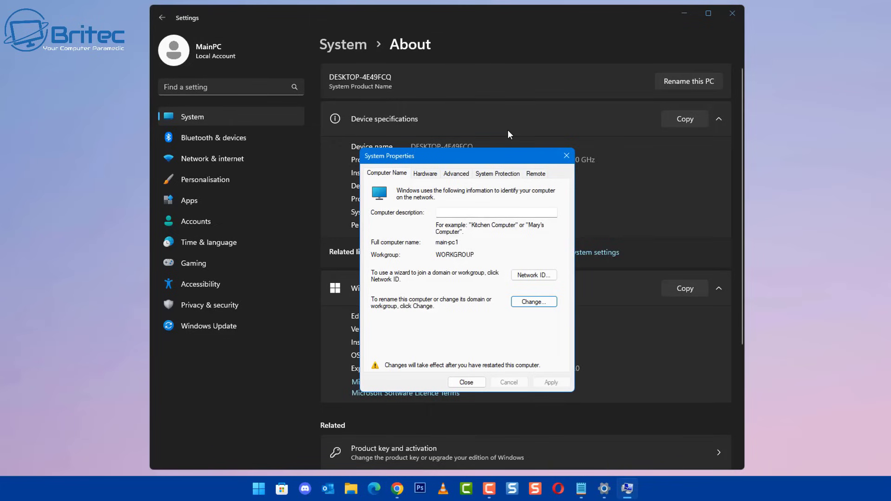
pyautogui.click(466, 383)
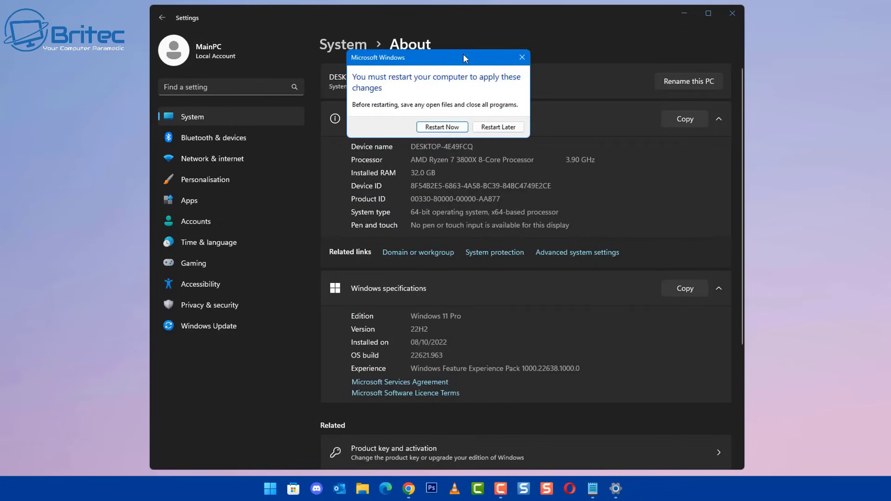
pyautogui.moveTo(463, 54); pyautogui.dragTo(500, 144)
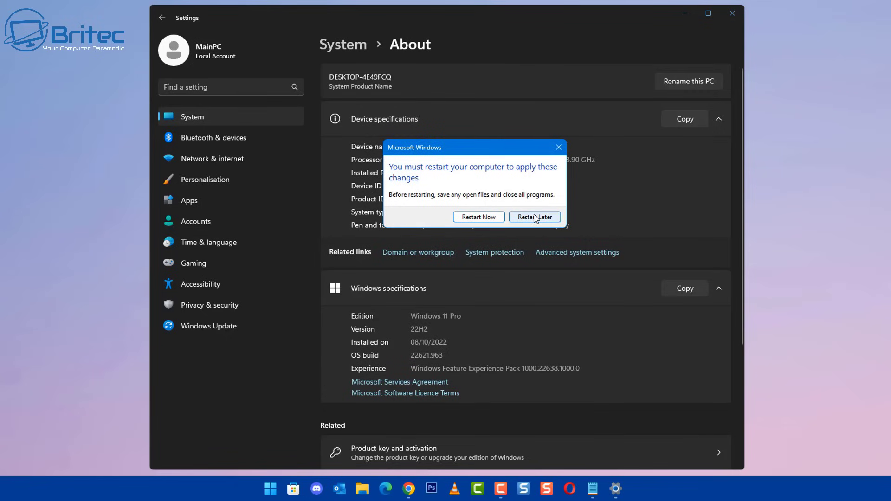
pyautogui.click(535, 217)
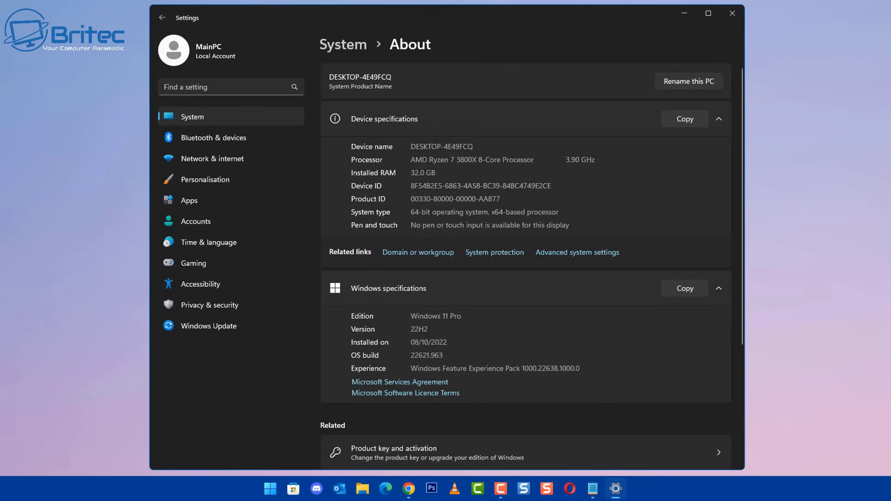
pyautogui.click(733, 13)
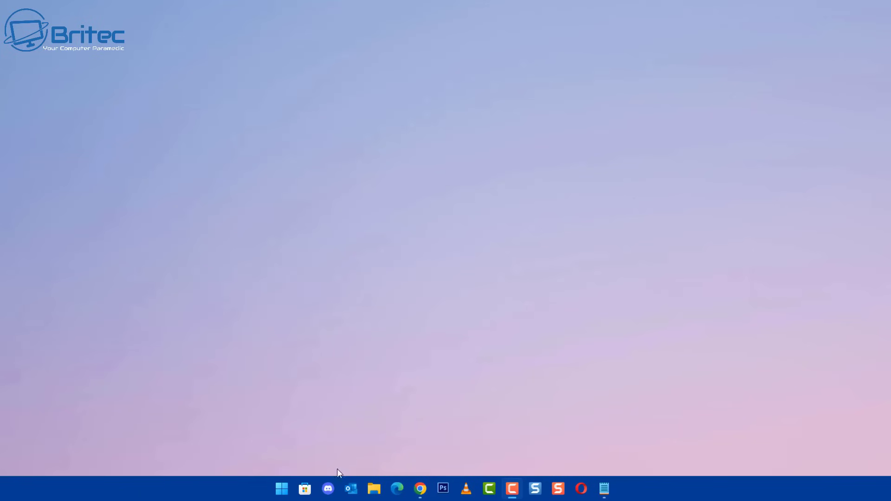
# Search 'control' to open Control Panel, set View by to Category, and open Network and Sharing Centre
pyautogui.click(281, 491)
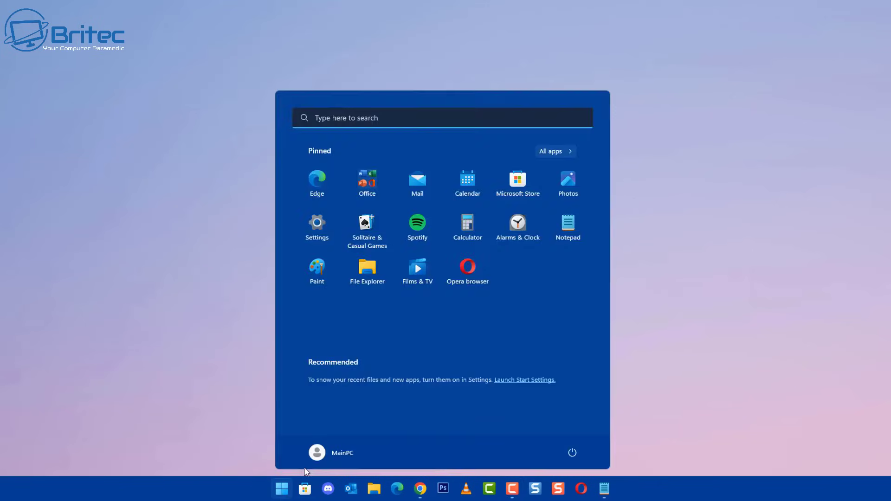
pyautogui.write('control')
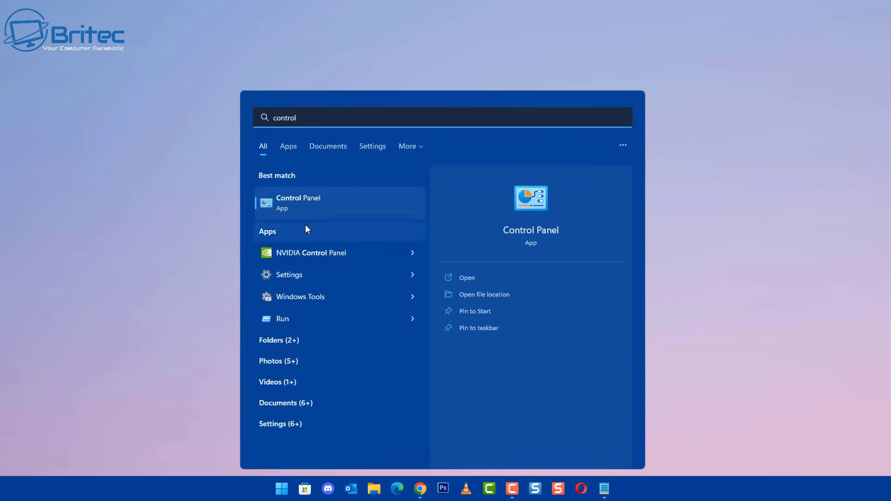
pyautogui.click(303, 203)
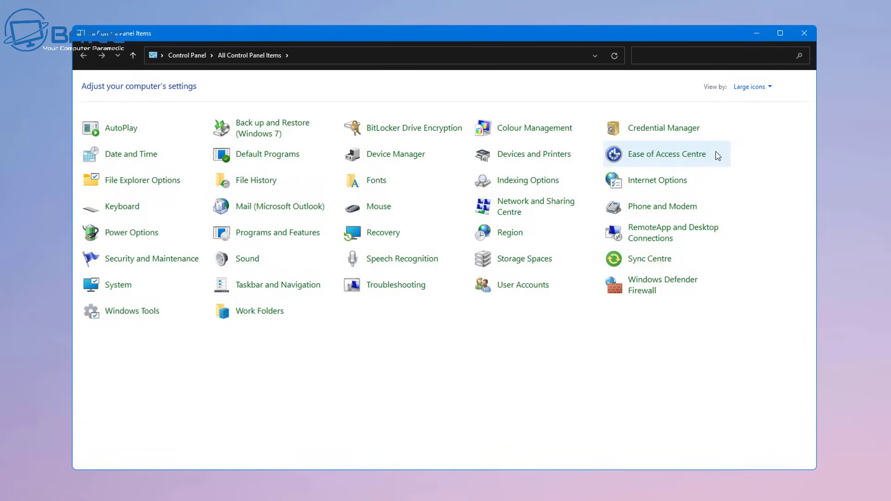
pyautogui.click(748, 87)
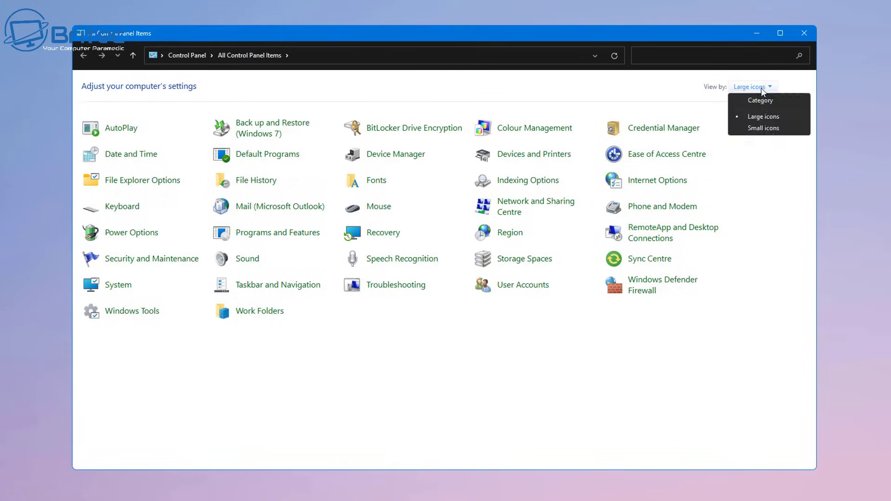
pyautogui.click(754, 101)
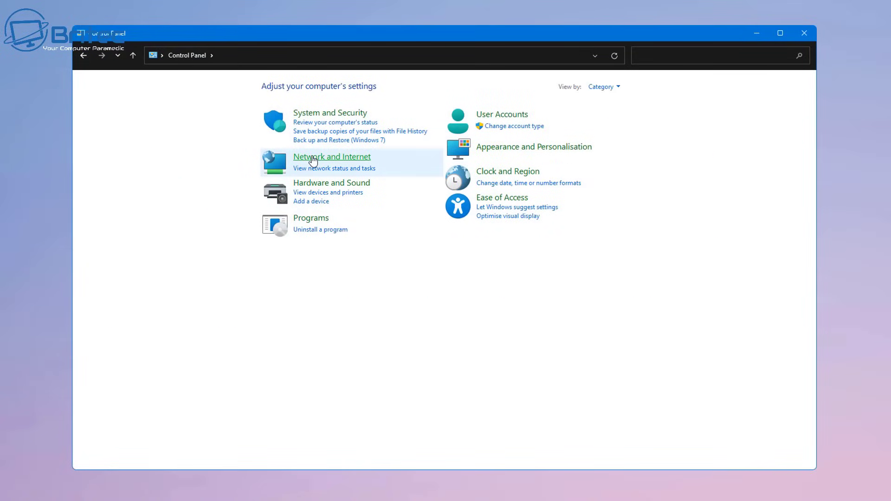
pyautogui.click(328, 161)
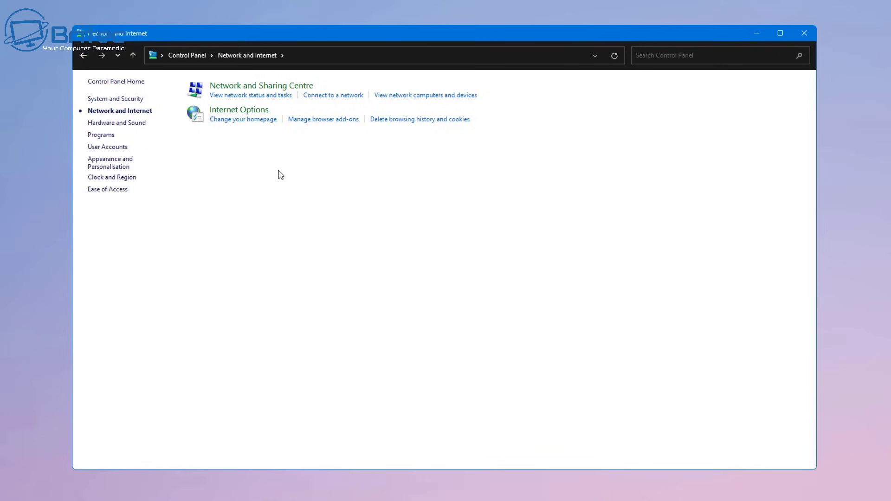
pyautogui.click(269, 89)
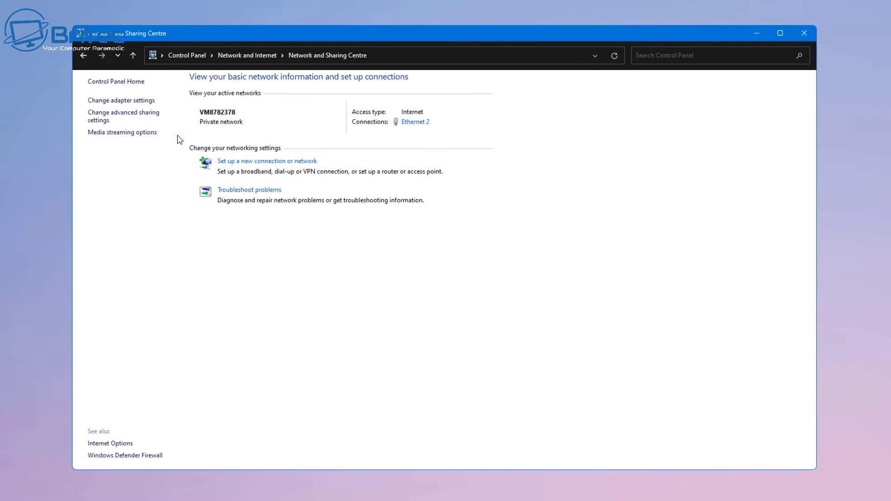
# Check the Public and All networks sharing options in Advanced sharing settings, then close Settings
pyautogui.click(144, 120)
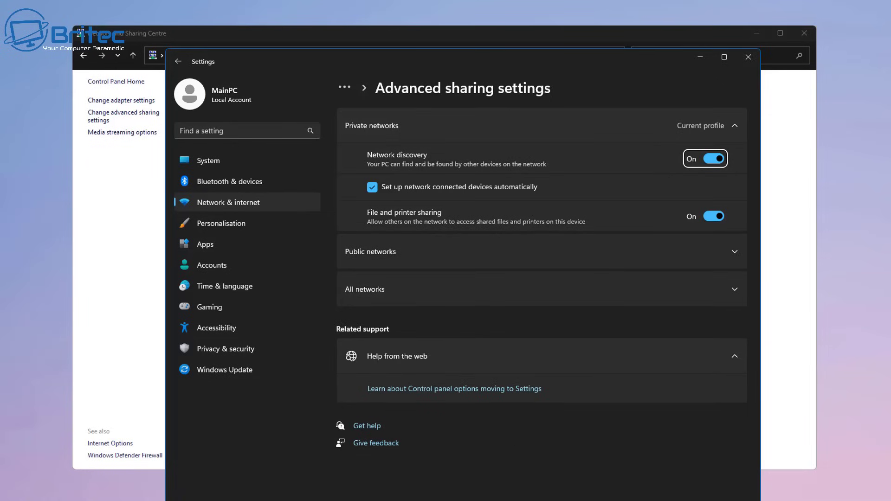
pyautogui.click(734, 251)
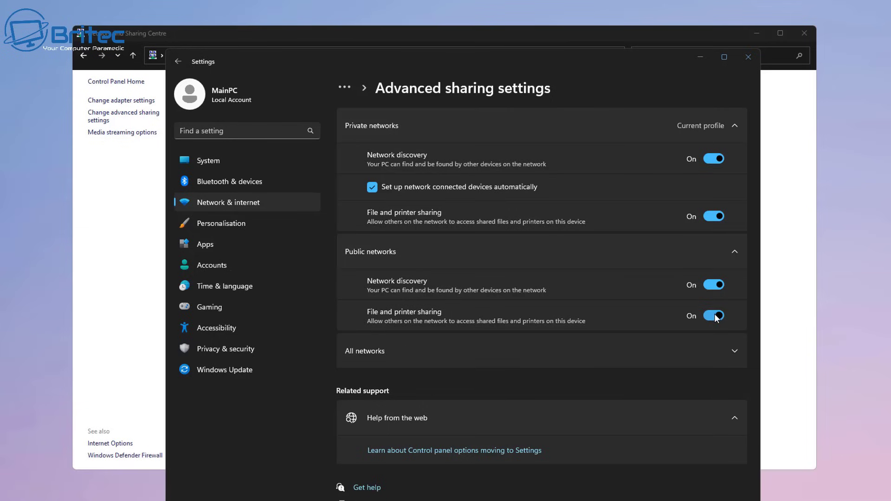
pyautogui.click(723, 357)
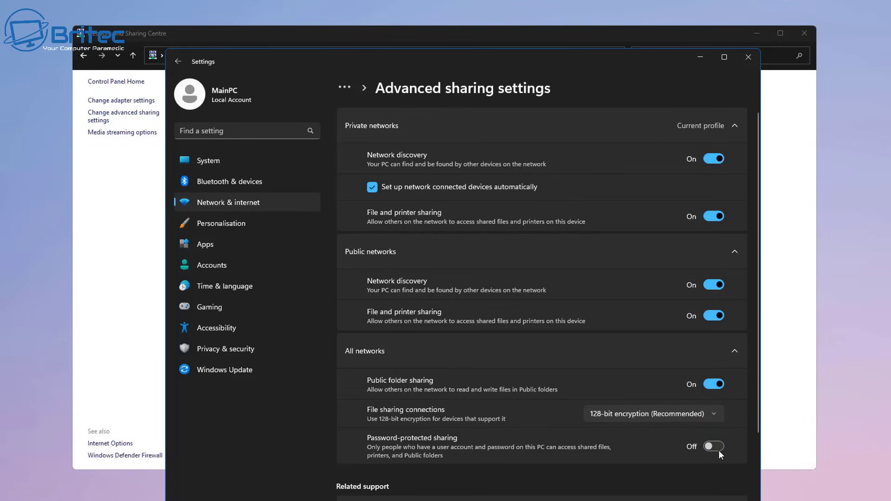
pyautogui.scroll(-3, 725, 443)
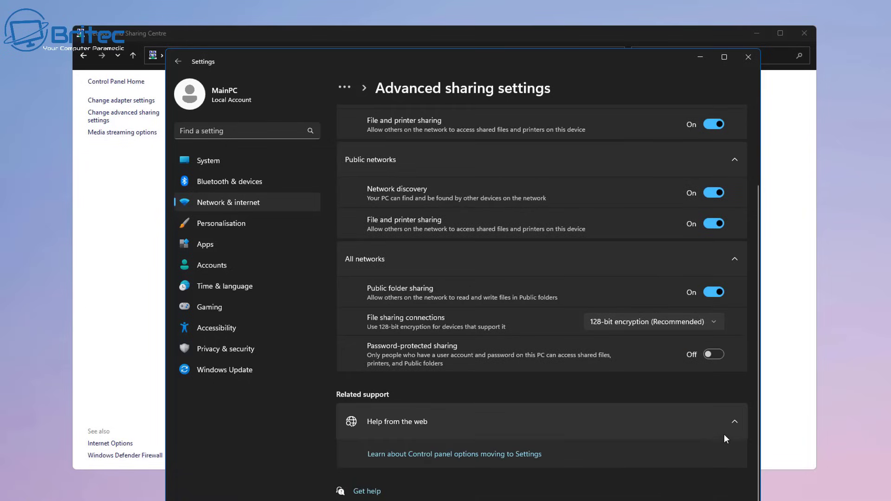
pyautogui.scroll(3, 726, 387)
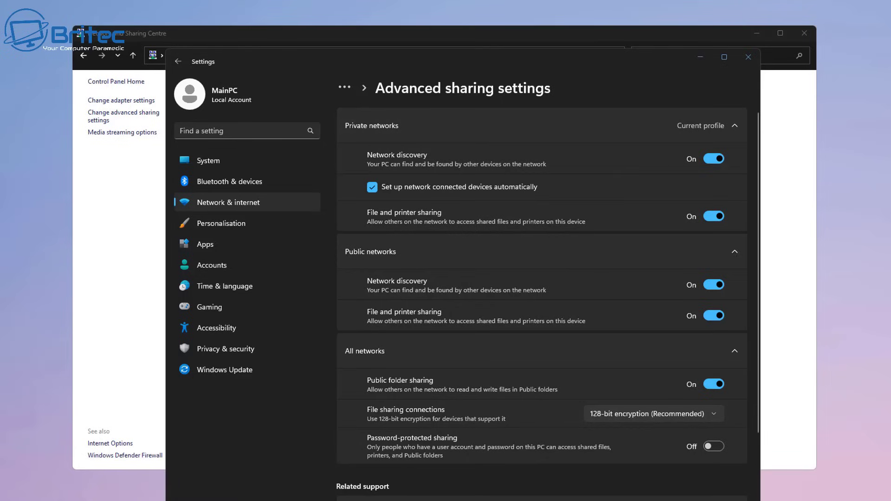
pyautogui.click(748, 62)
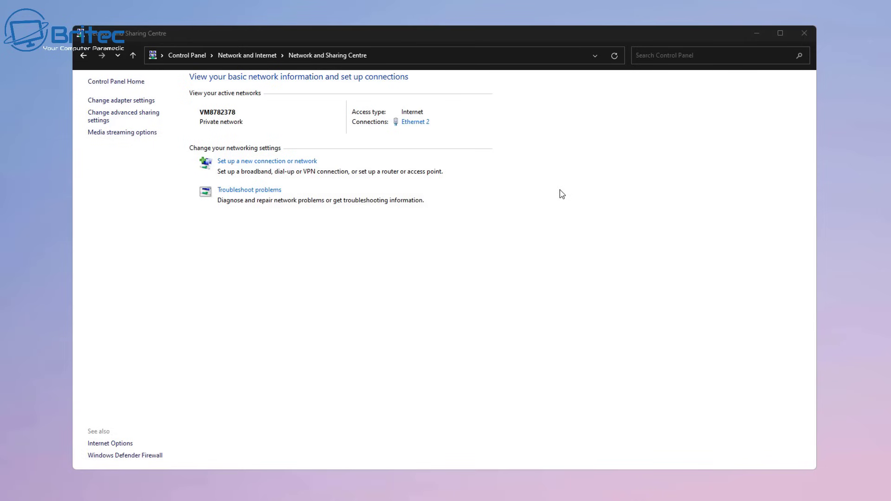
# Close Network and Sharing Centre and restart the PC from Start's power options
pyautogui.click(806, 34)
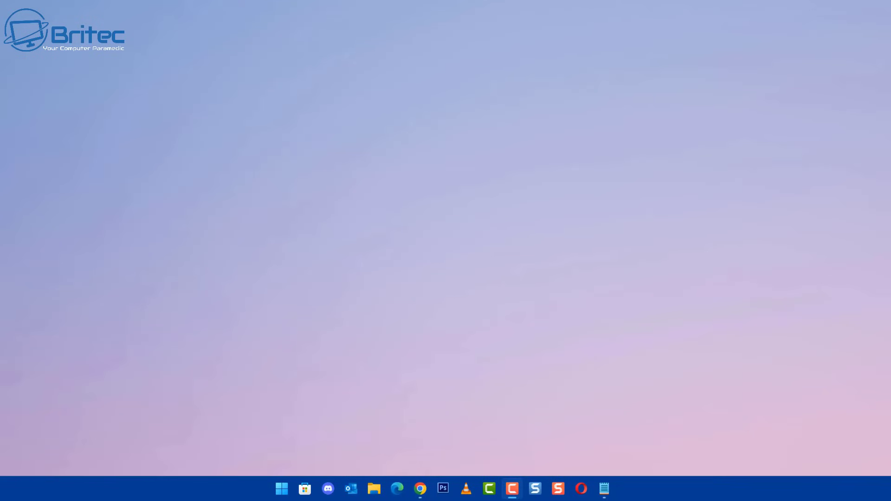
pyautogui.click(281, 488)
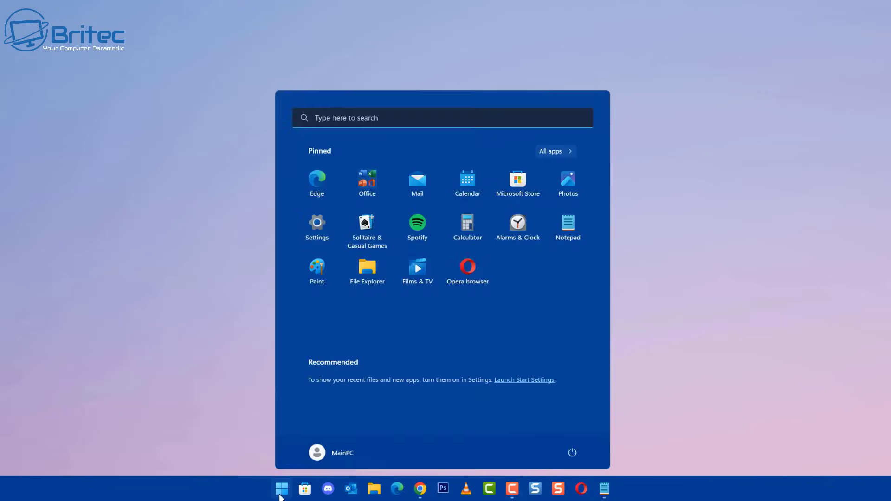
pyautogui.click(572, 452)
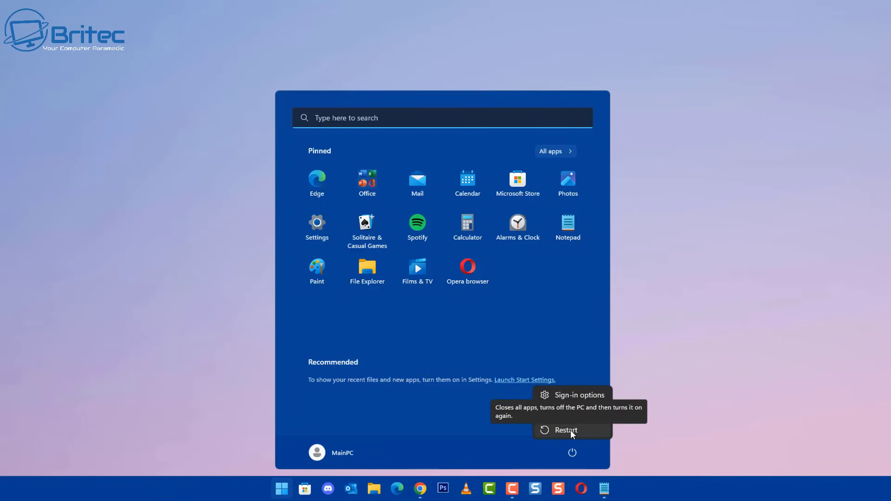
pyautogui.click(572, 434)
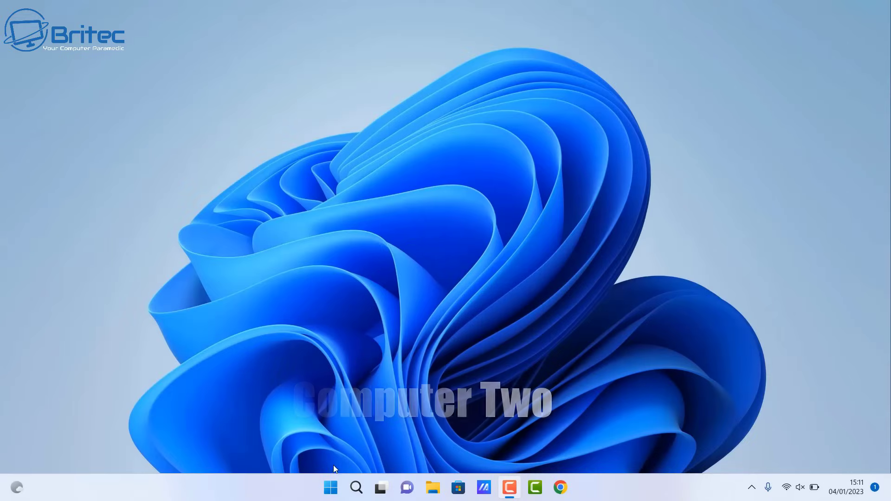
# Open Settings on the laptop and view System › About, showing 16.0 GB RAM and Windows 11 Home 22H2
pyautogui.click(331, 486)
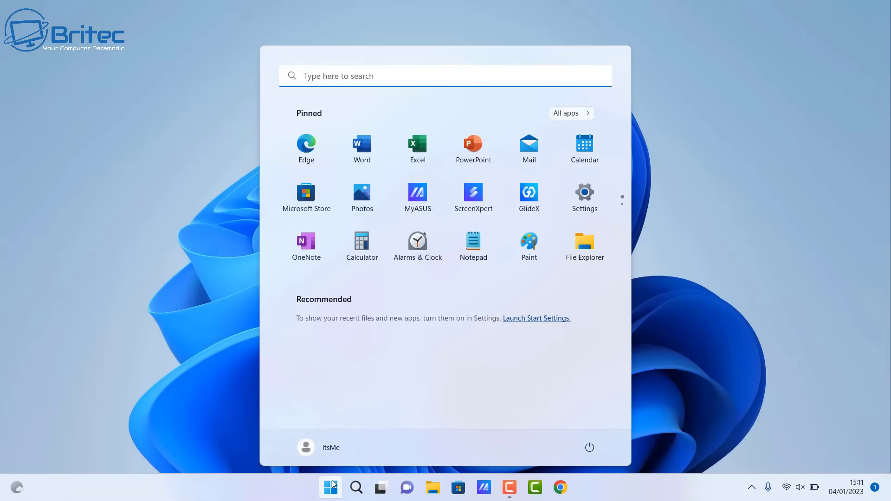
pyautogui.click(584, 195)
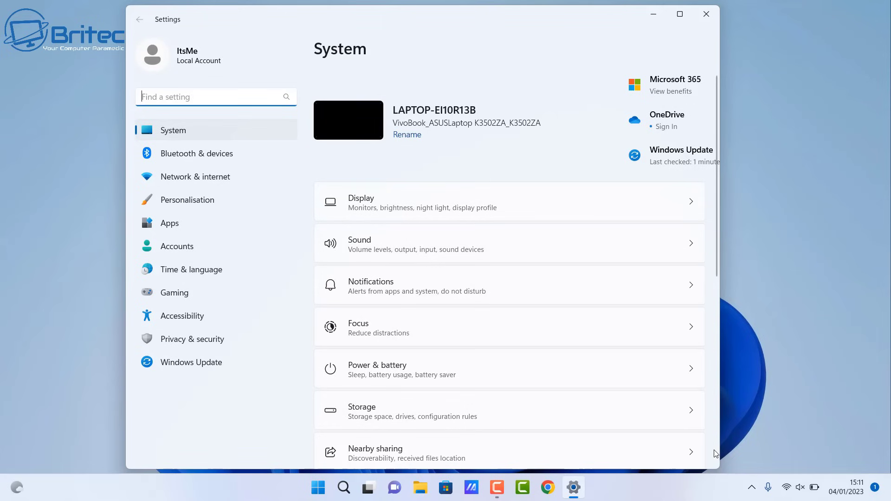
pyautogui.scroll(-5, 715, 454)
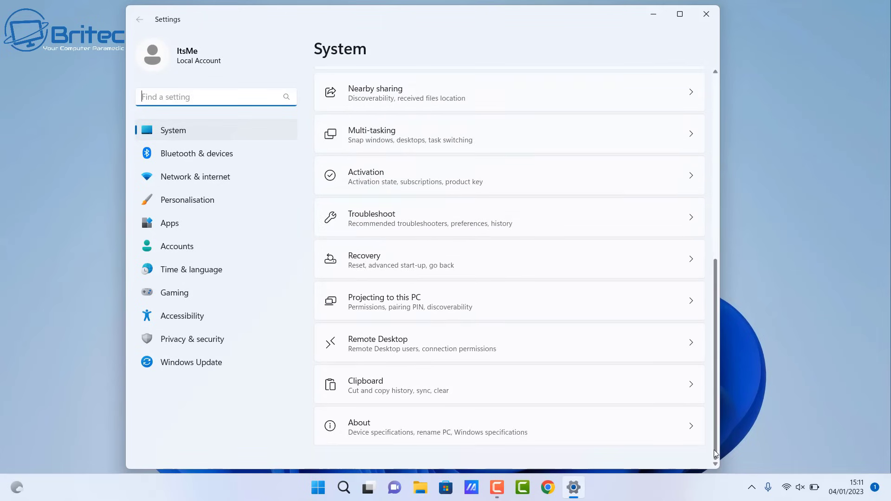
pyautogui.click(506, 426)
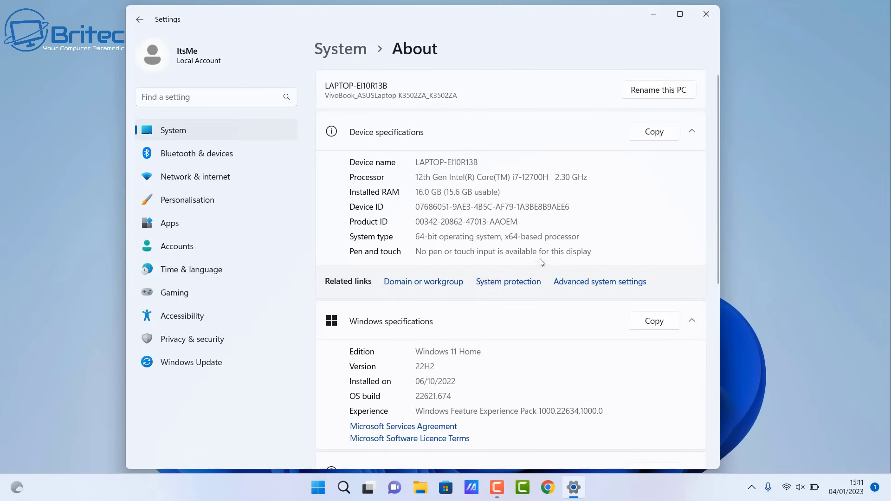
# Rename the PC to 'Laptop' and choose Restart later
pyautogui.click(674, 95)
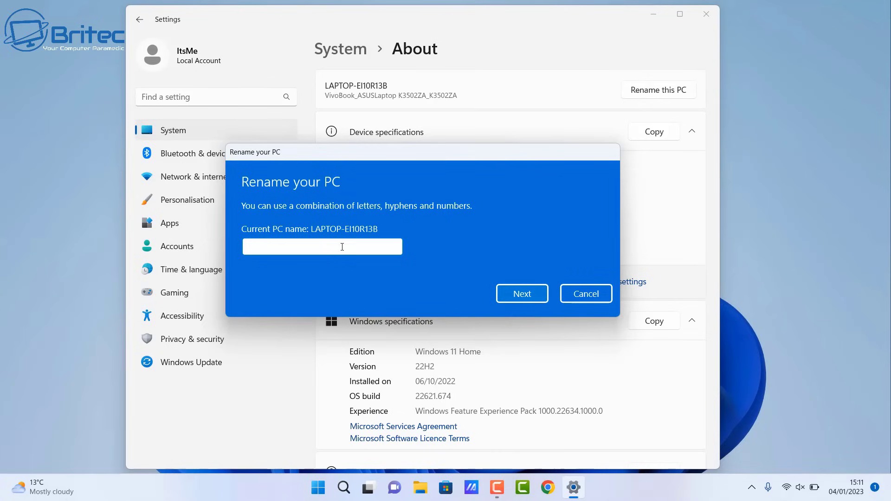
pyautogui.write('Laptop-2')
pyautogui.press('BackSpace')
pyautogui.press('BackSpace')
pyautogui.click(519, 292)
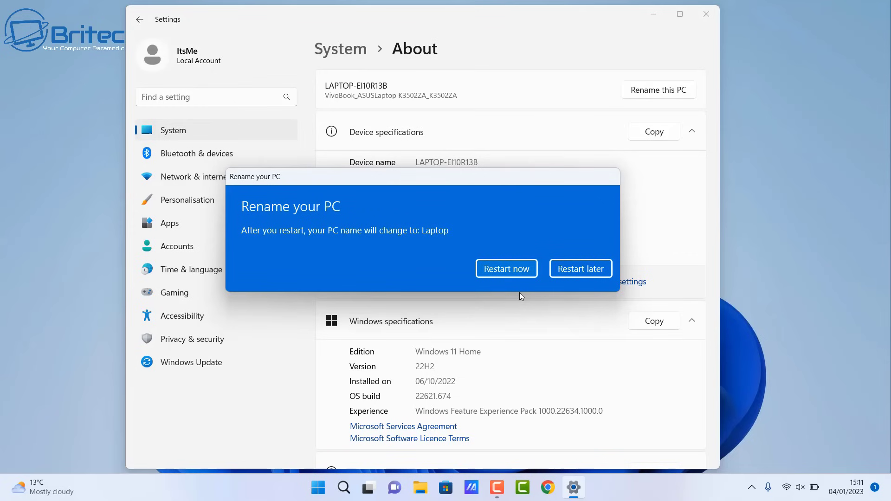
pyautogui.click(580, 270)
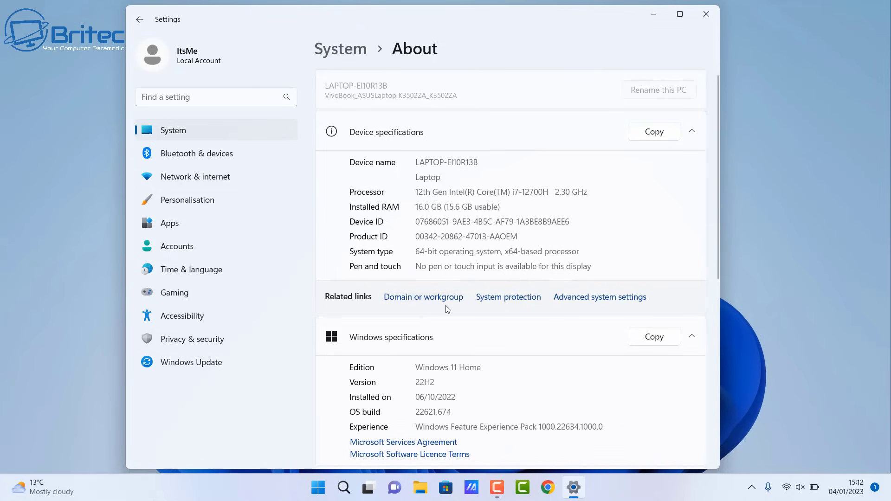
# In Advanced sharing settings, switch Password-protected sharing off under All networks
pyautogui.click(208, 178)
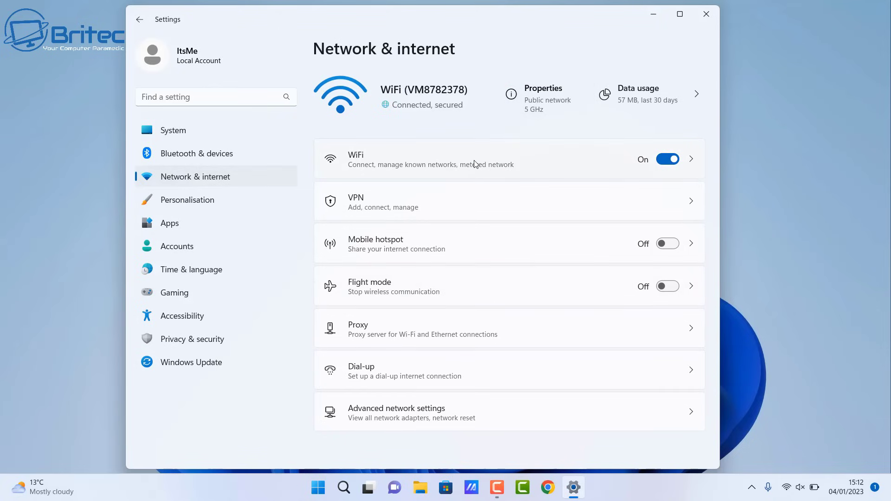
pyautogui.click(454, 401)
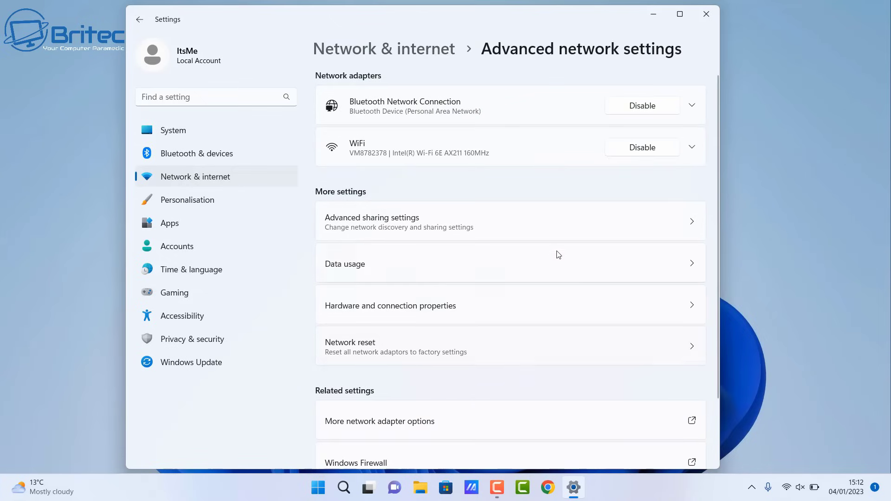
pyautogui.click(553, 227)
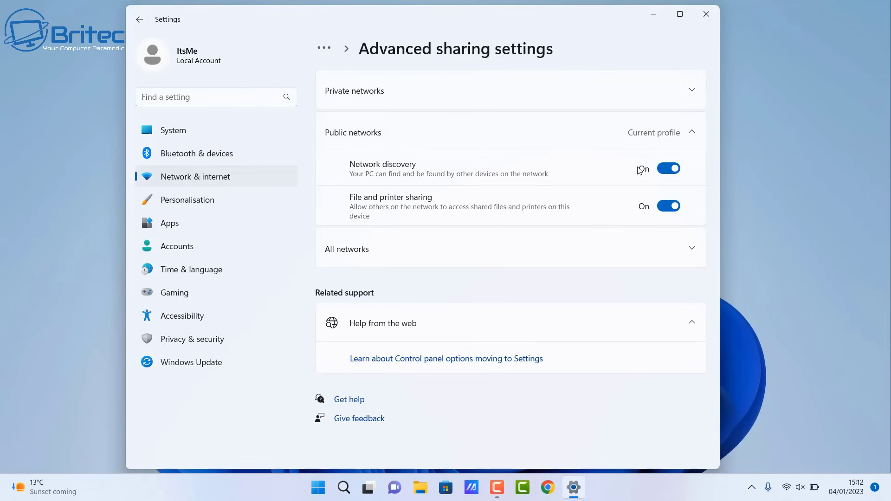
pyautogui.click(582, 98)
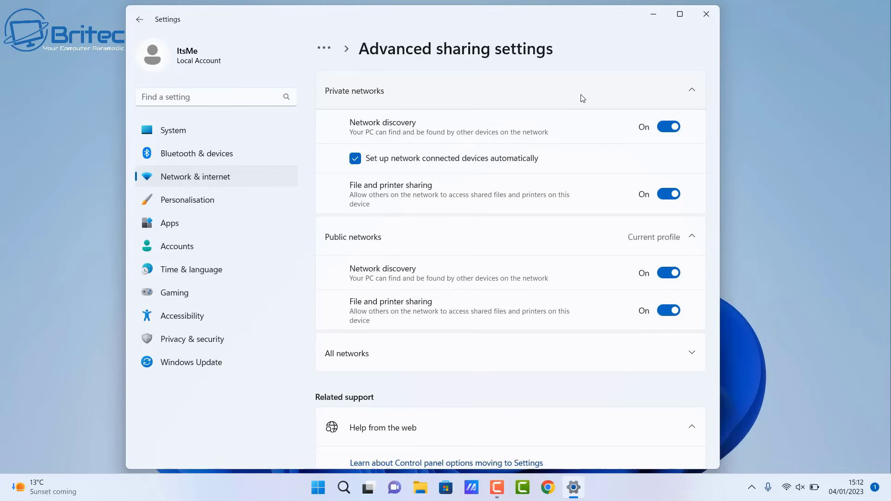
pyautogui.click(582, 98)
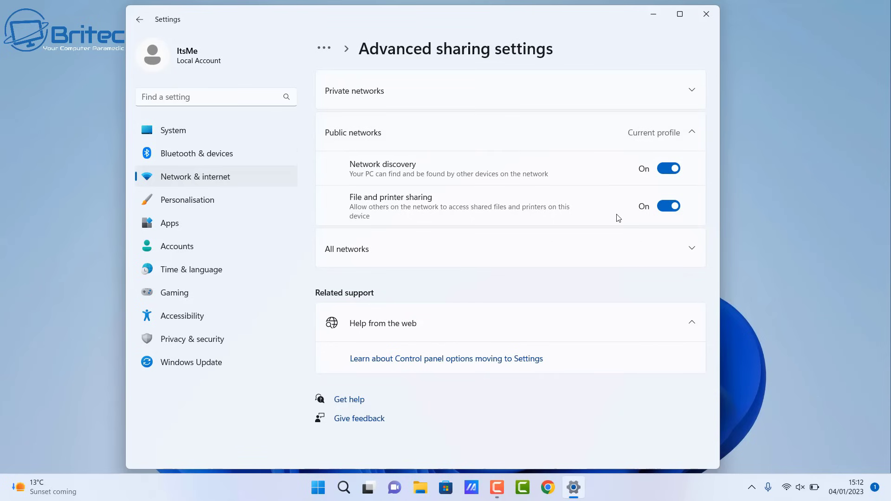
pyautogui.click(662, 260)
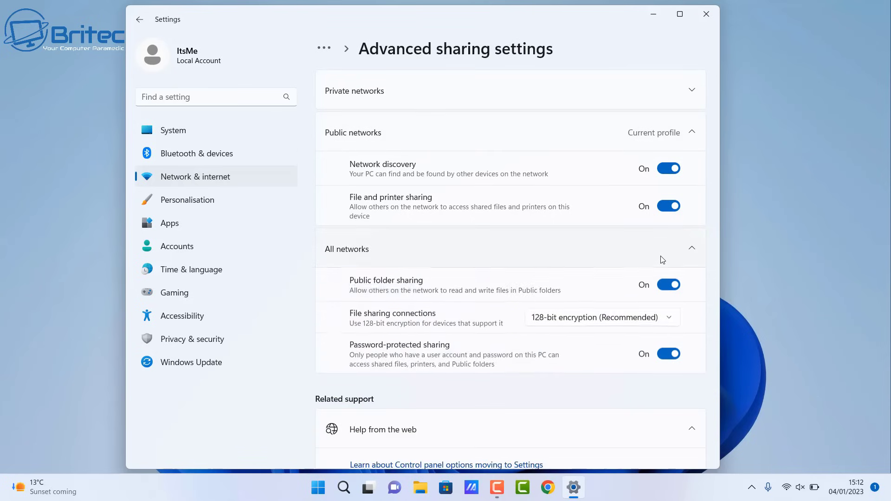
pyautogui.click(665, 354)
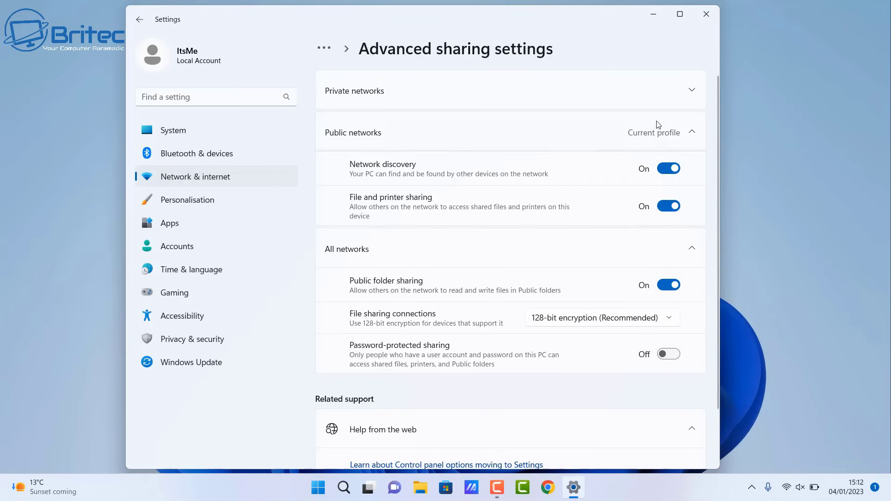
pyautogui.click(665, 103)
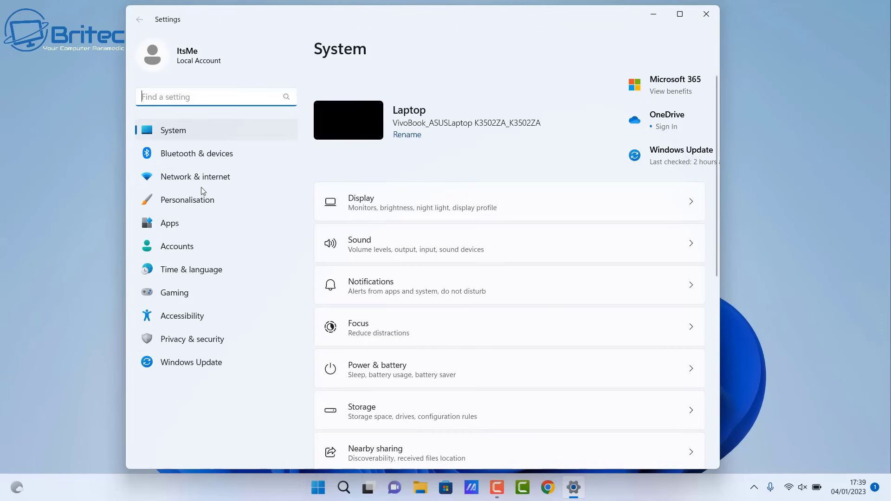
# Confirm the VM8782378 Wi-Fi connection uses the Private network profile, then close Settings
pyautogui.click(202, 185)
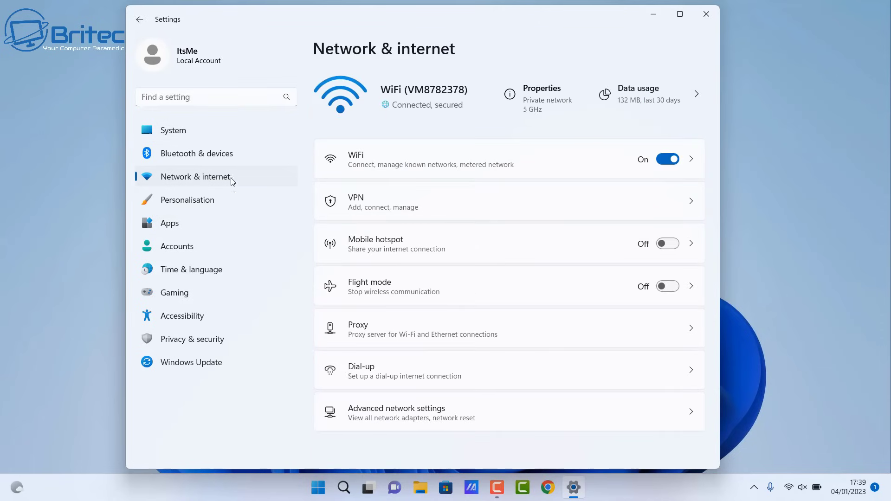
pyautogui.click(546, 102)
pyautogui.scroll(-2, 603, 107)
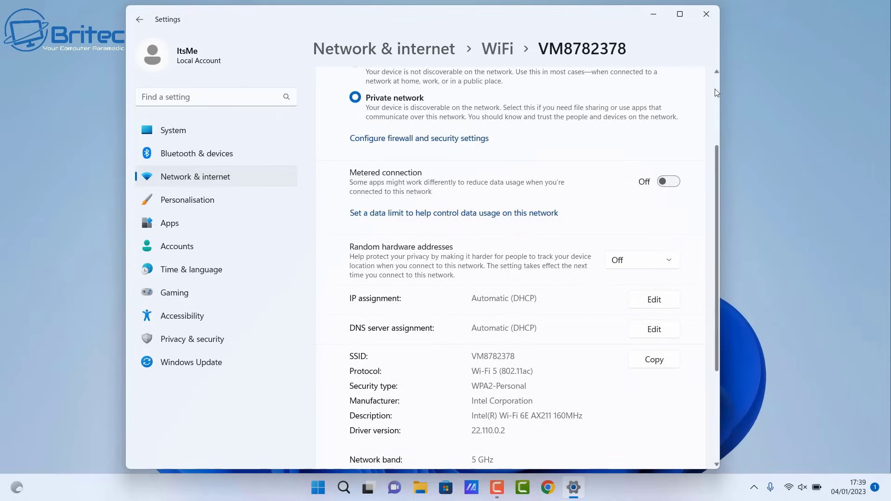
pyautogui.scroll(3, 714, 90)
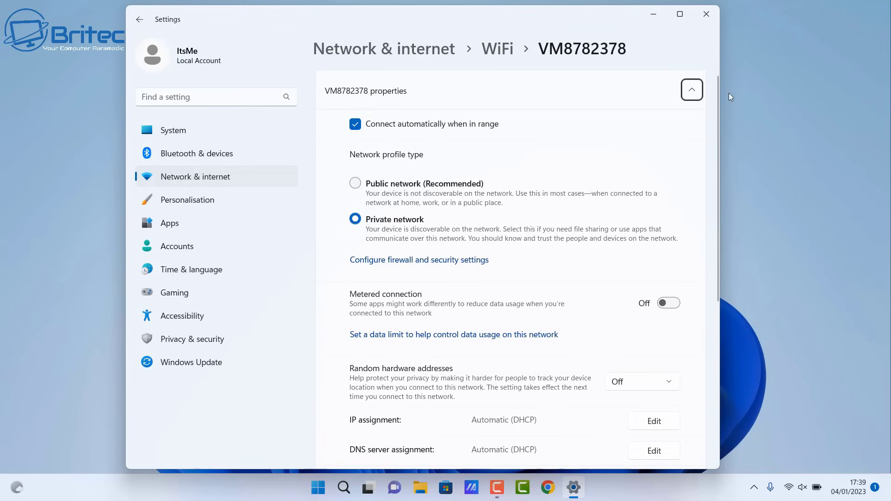
pyautogui.click(709, 21)
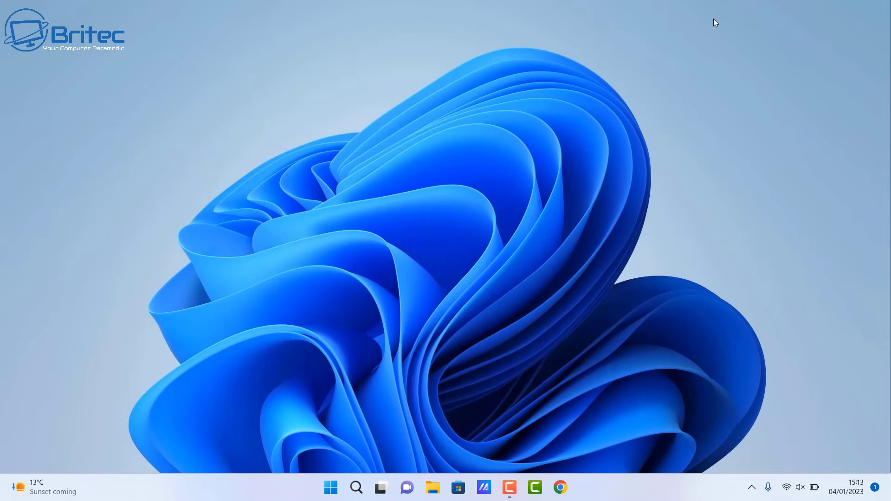
# Open File Explorer and show the Videos folder, with Captures and test.mp4 among seven items
pyautogui.click(330, 487)
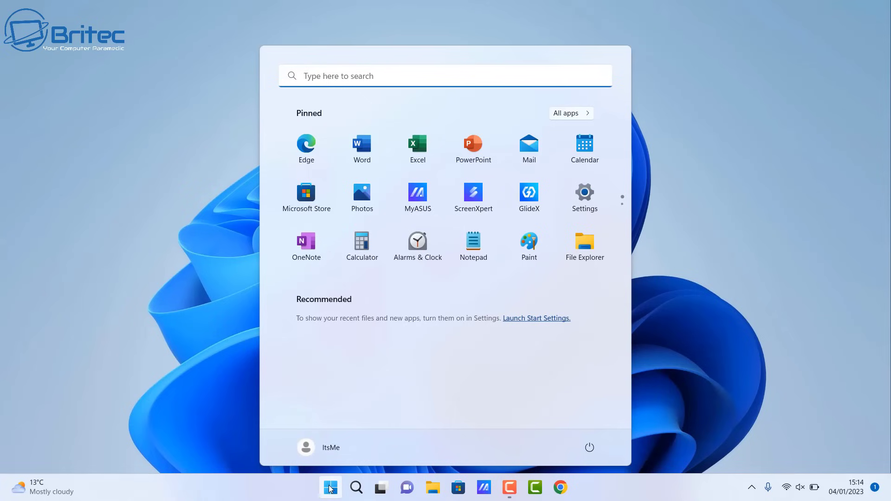
pyautogui.click(589, 447)
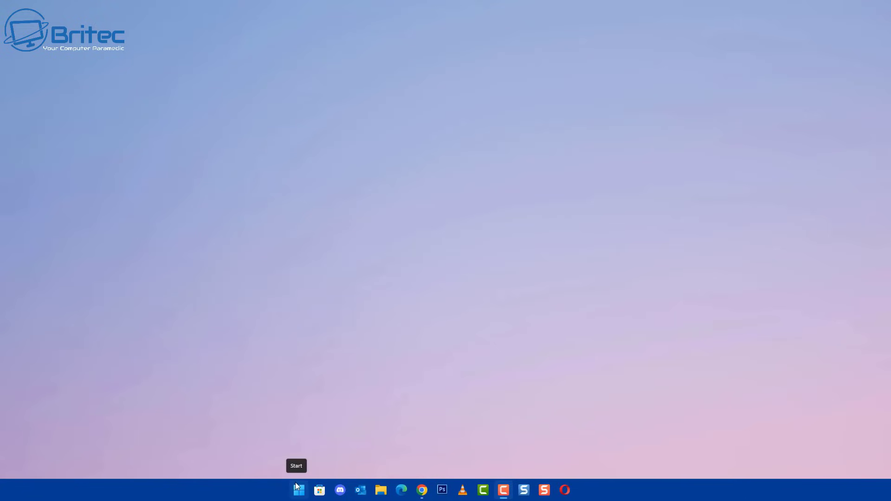
pyautogui.click(381, 488)
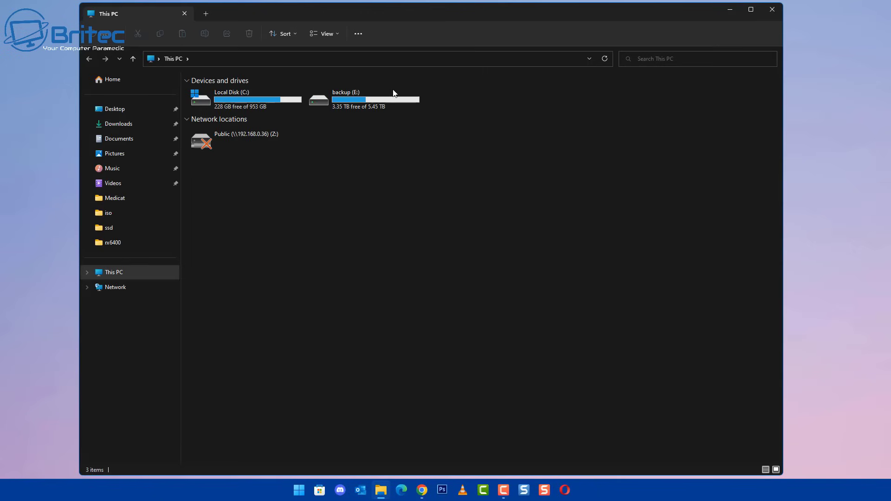
pyautogui.moveTo(419, 10); pyautogui.dragTo(447, 25)
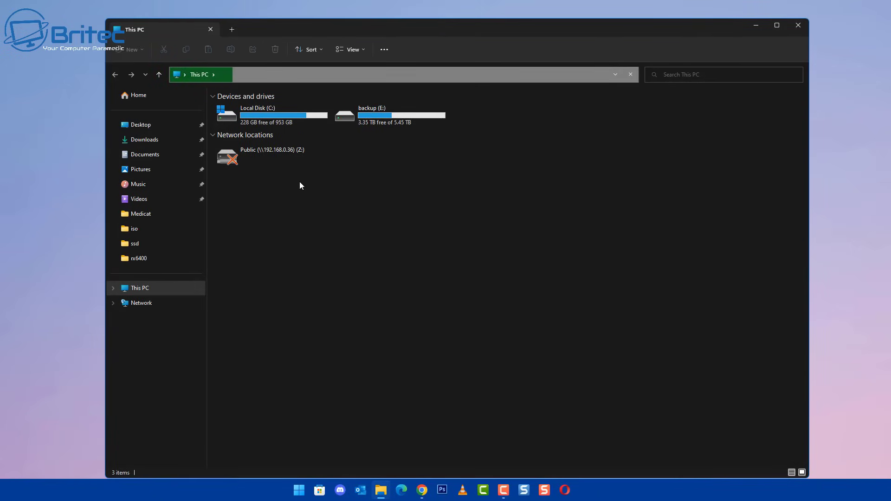
pyautogui.click(145, 201)
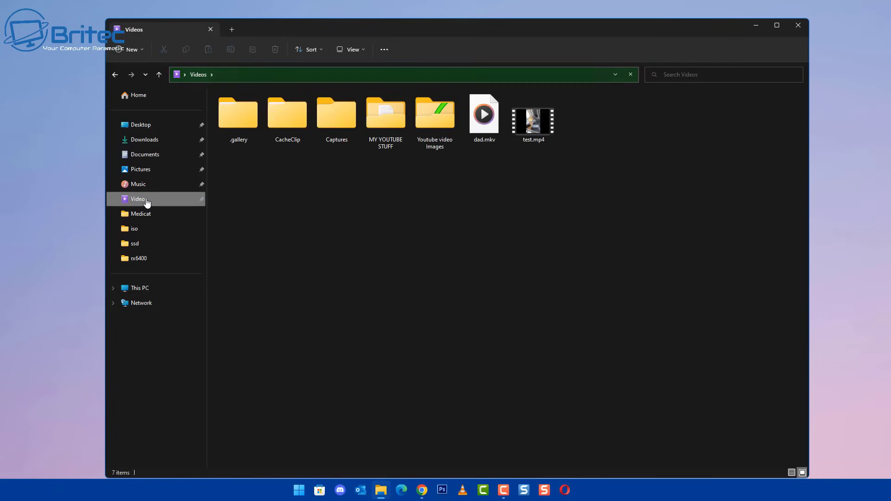
# Create a new folder named Share-MainPC in Videos
pyautogui.rightClick(253, 175)
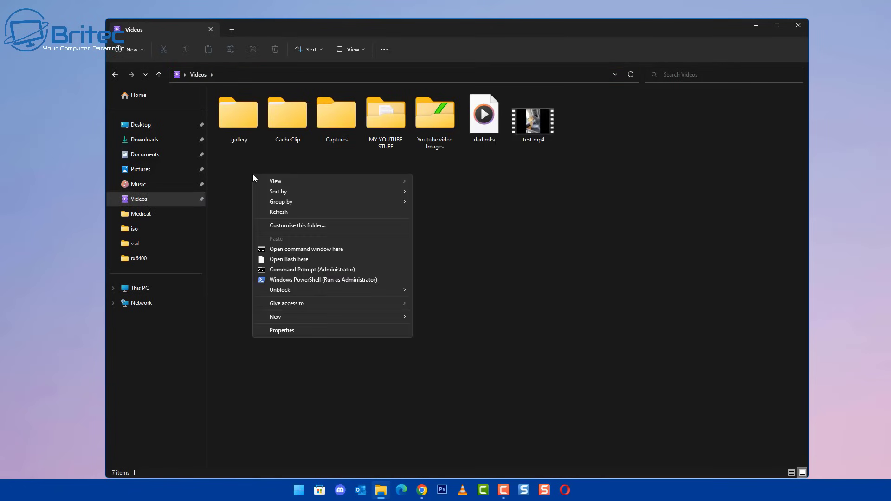
pyautogui.moveTo(283, 294)
pyautogui.moveTo(298, 316)
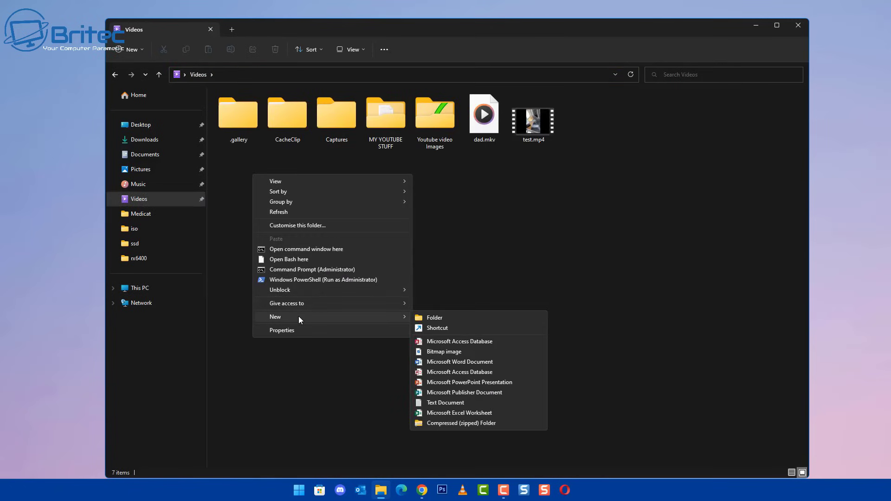
pyautogui.click(442, 319)
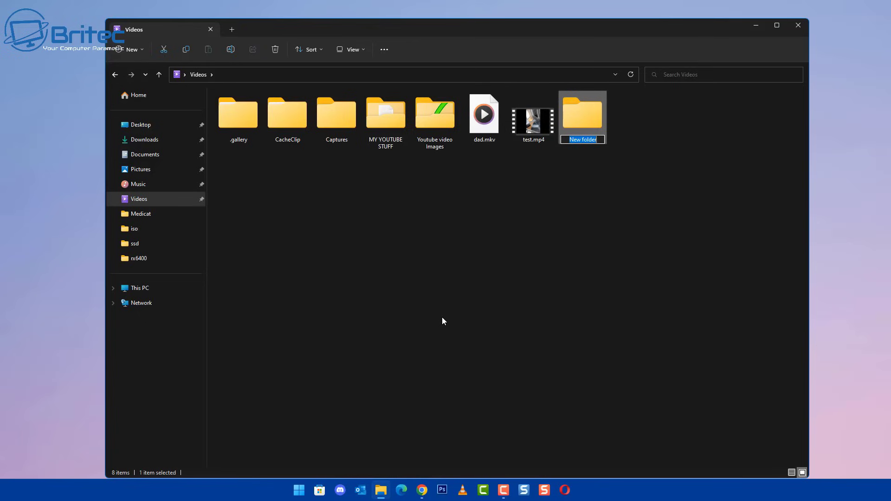
pyautogui.write('Share-MainP')
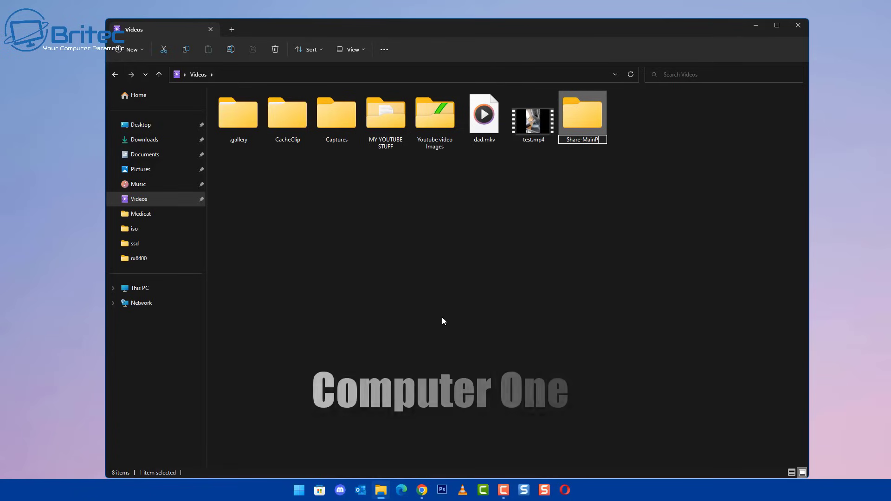
pyautogui.write('C')
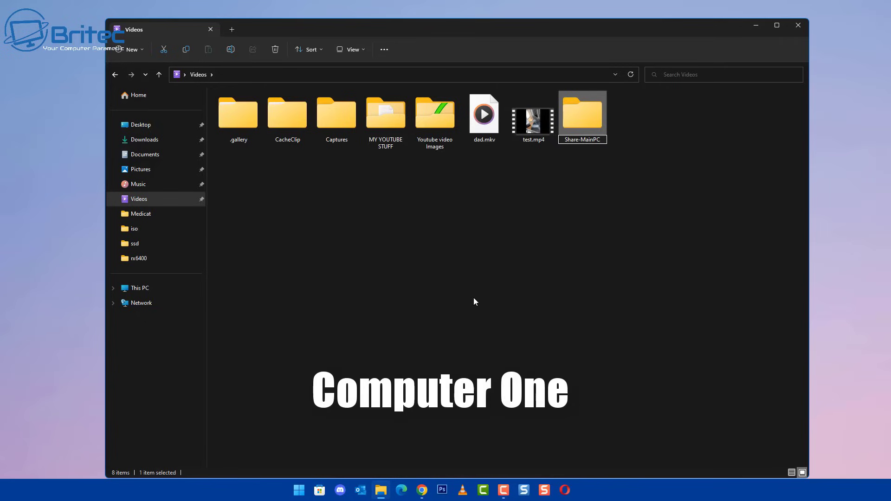
pyautogui.press('Return')
# Move test.mp4 into the Share-MainPC folder
pyautogui.click(533, 118)
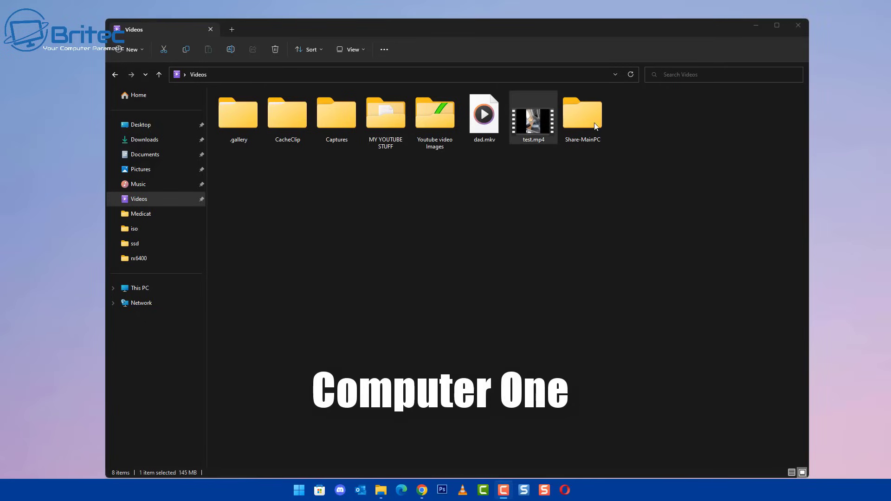
pyautogui.moveTo(534, 118); pyautogui.dragTo(589, 132)
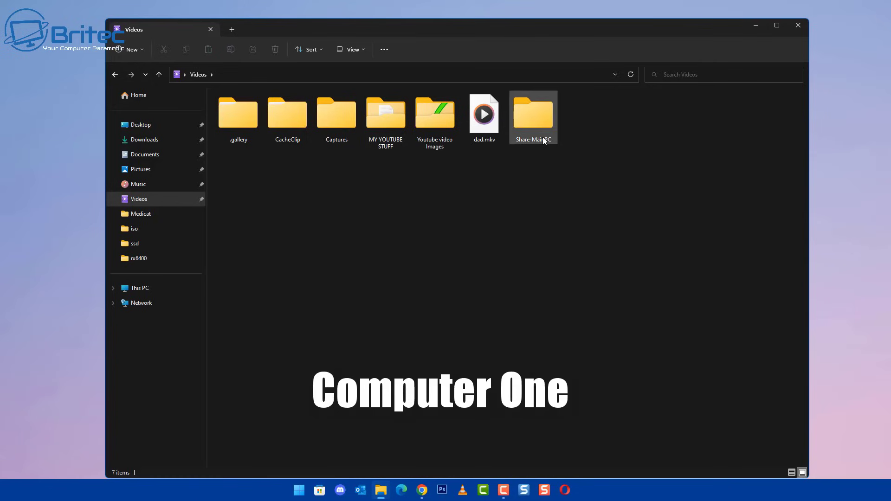
pyautogui.moveTo(543, 143)
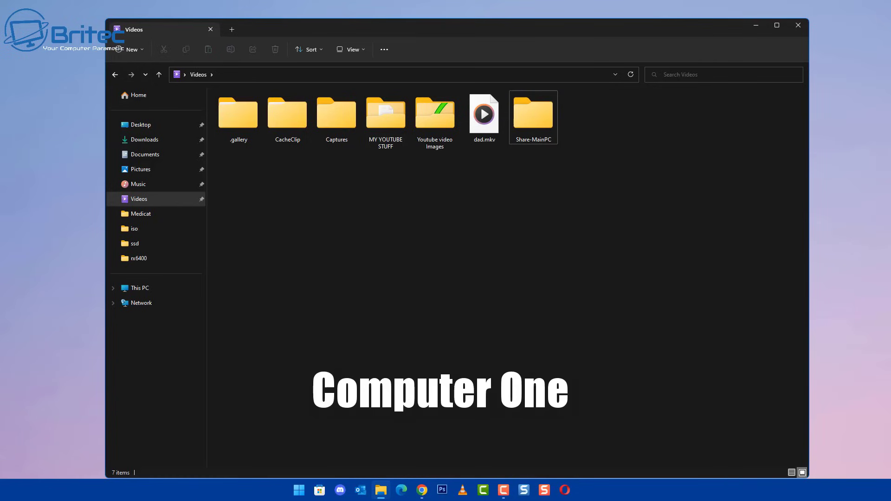
# Open the Sharing settings in the Share-MainPC folder's properties
pyautogui.rightClick(522, 113)
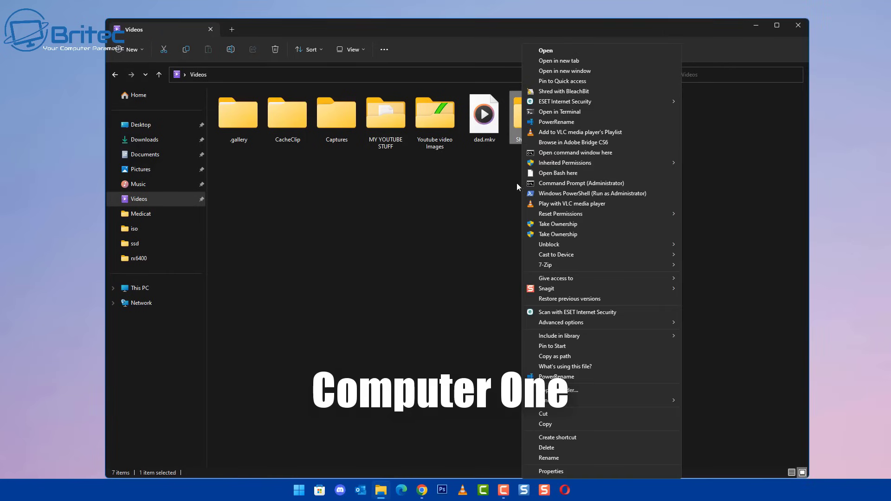
pyautogui.click(560, 471)
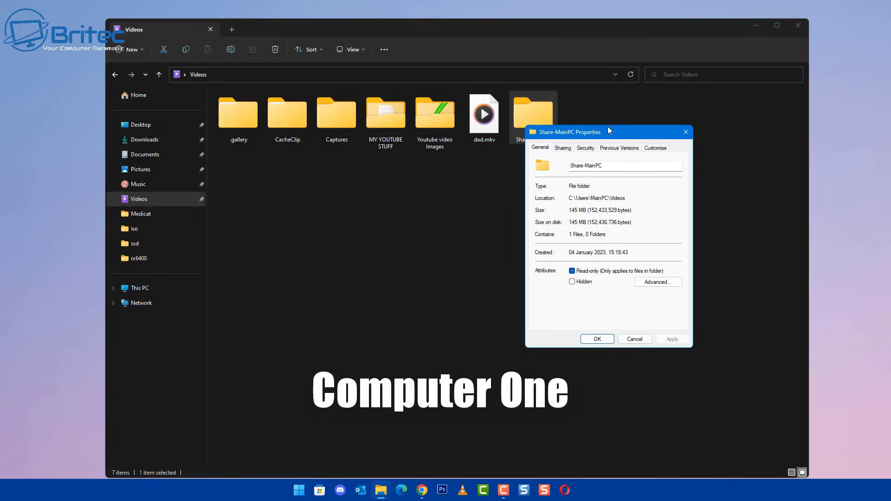
pyautogui.moveTo(610, 131); pyautogui.dragTo(551, 159)
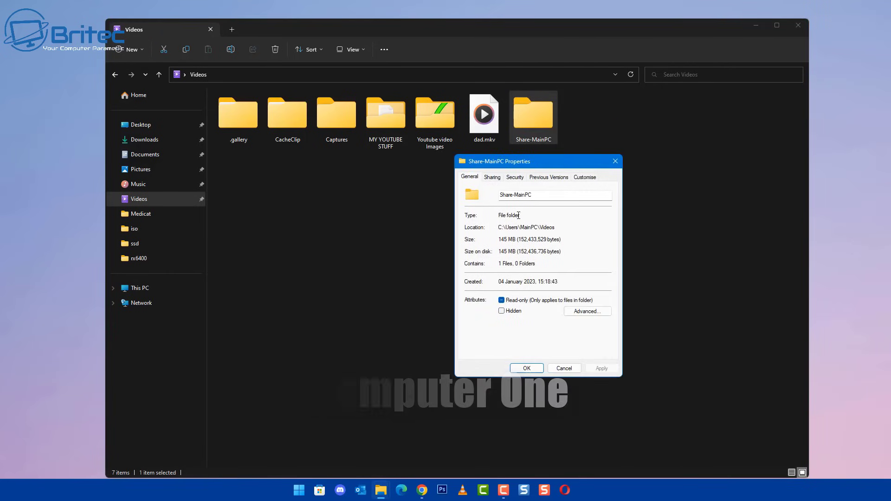
pyautogui.click(492, 177)
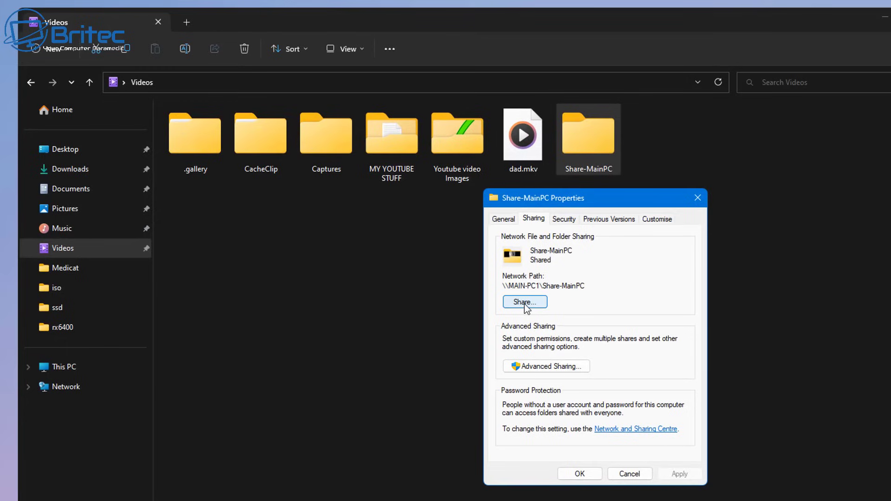
# Add Everyone with Read/Write permission and share the folder
pyautogui.click(525, 302)
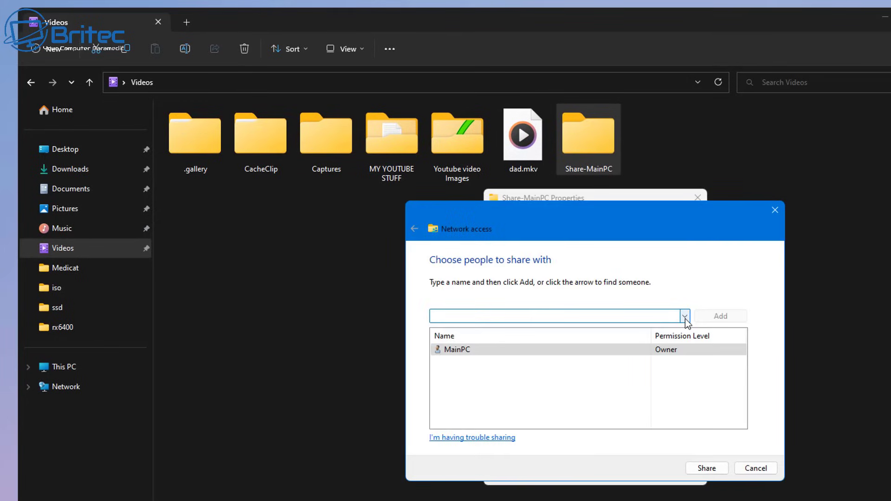
pyautogui.click(685, 317)
pyautogui.click(574, 348)
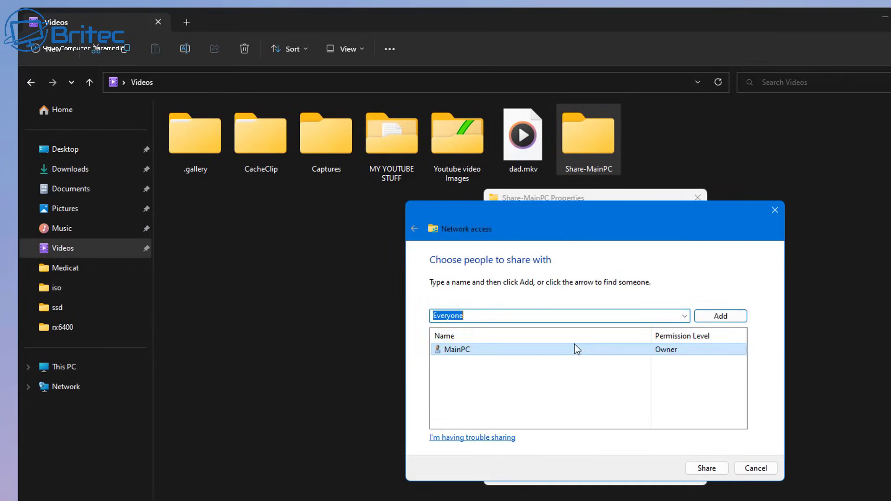
pyautogui.click(707, 320)
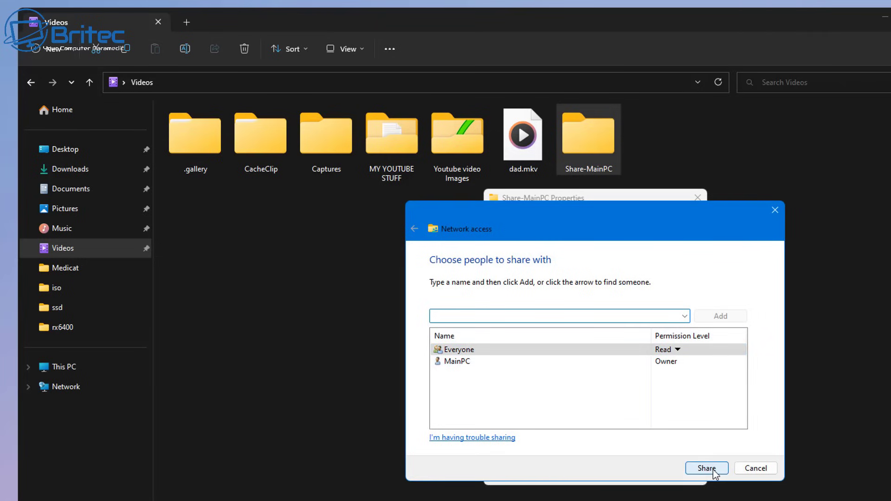
pyautogui.click(677, 350)
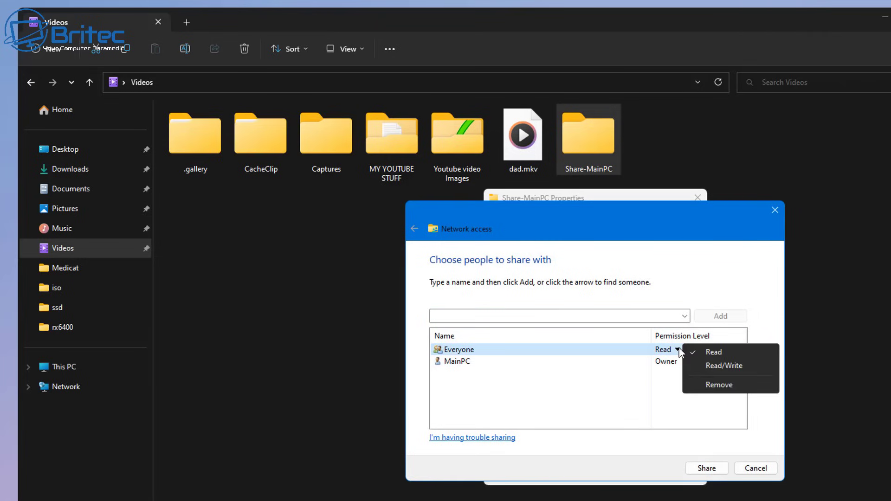
pyautogui.click(722, 364)
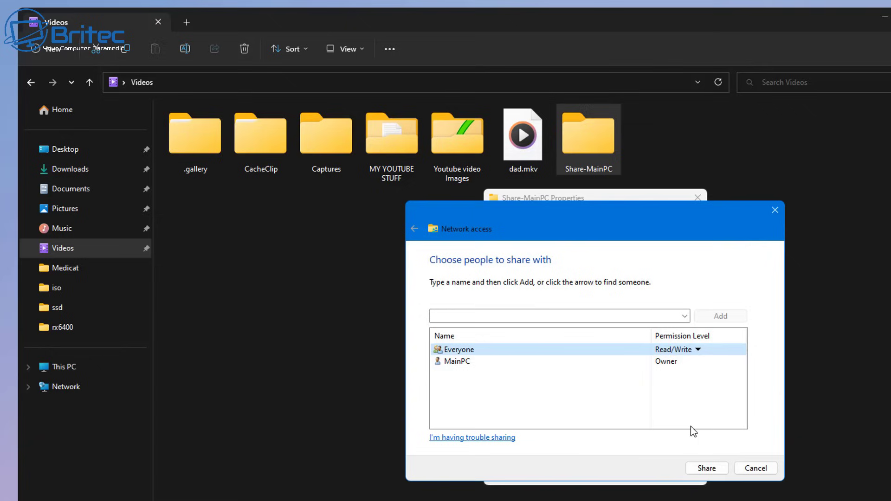
pyautogui.click(703, 469)
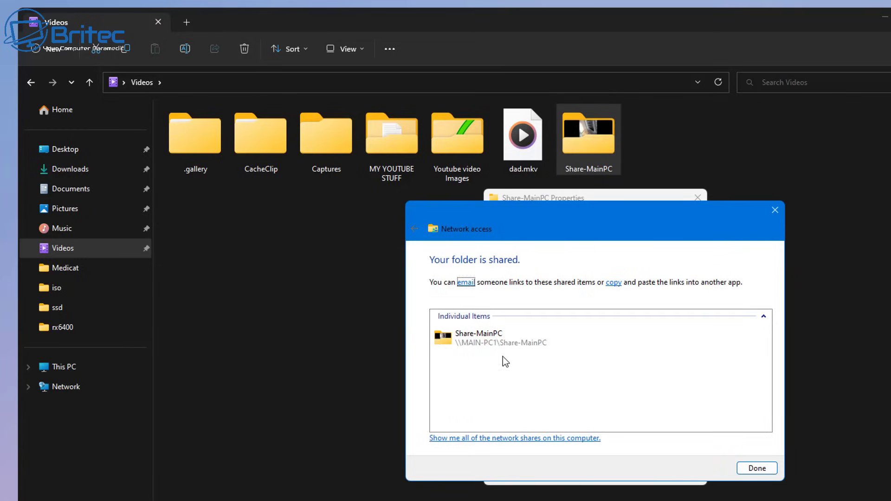
pyautogui.click(756, 469)
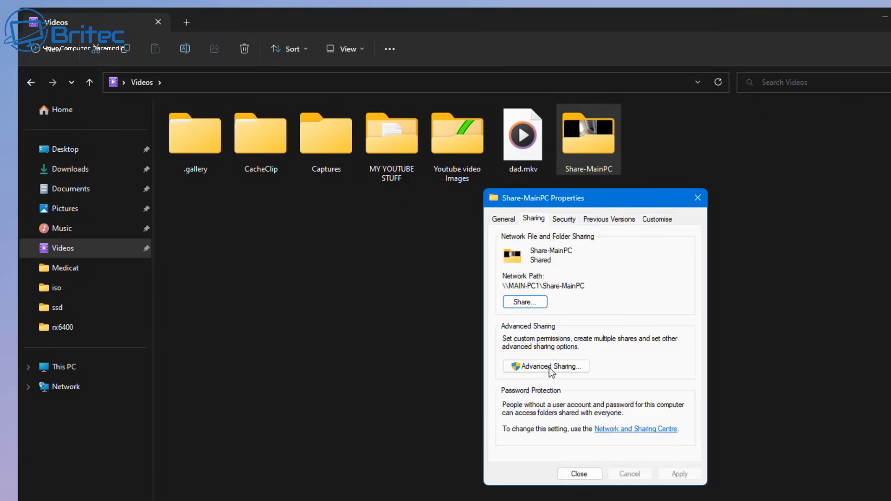
# In Advanced Sharing permissions, allow Everyone Full Control on Share-MainPC
pyautogui.click(531, 369)
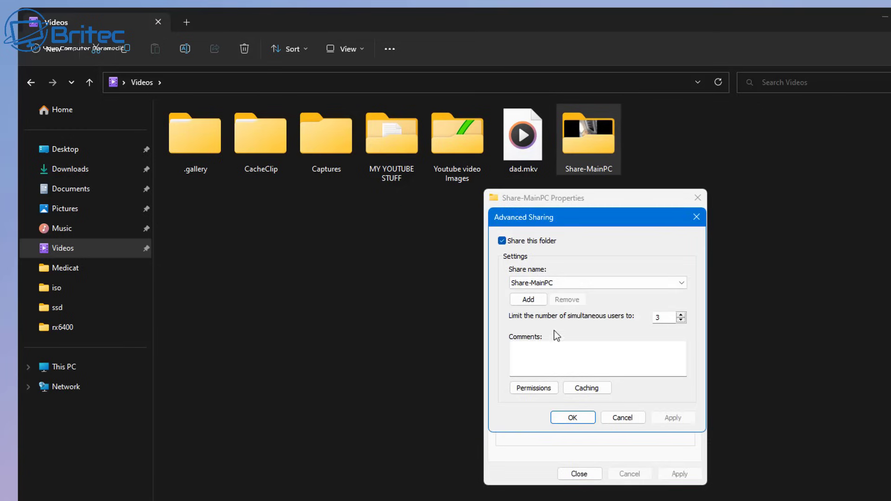
pyautogui.click(535, 302)
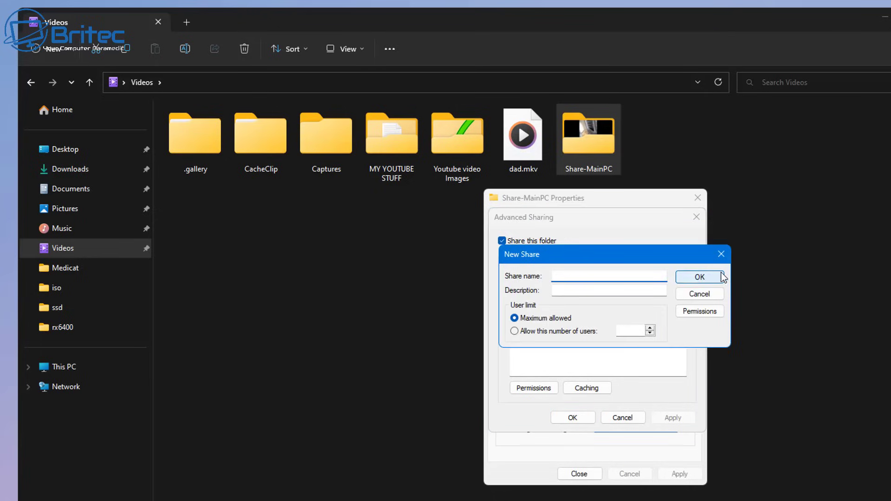
pyautogui.click(702, 296)
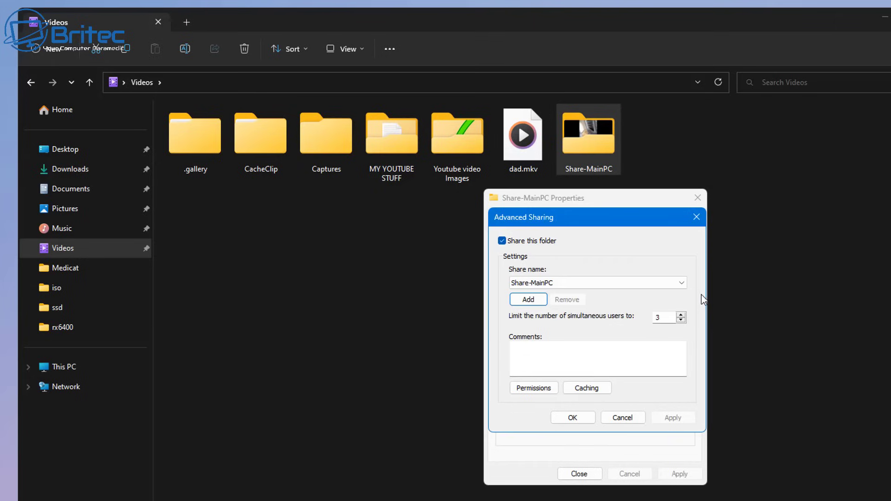
pyautogui.click(533, 388)
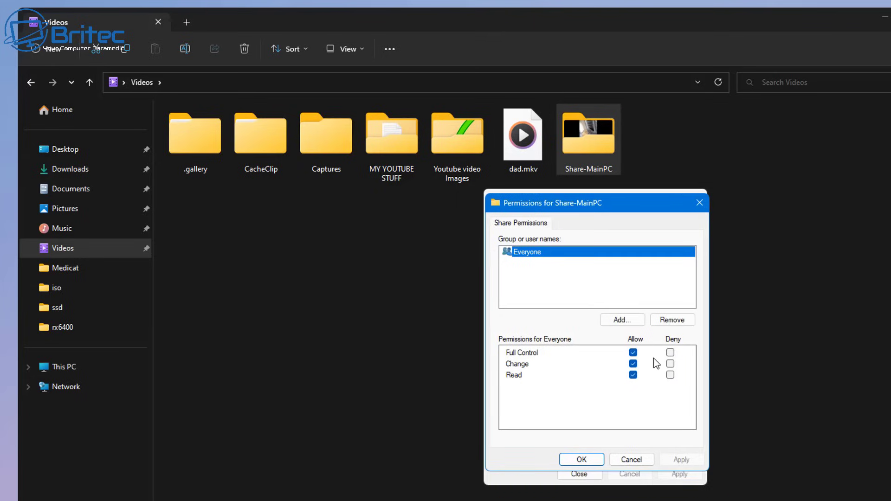
pyautogui.click(670, 352)
pyautogui.click(632, 353)
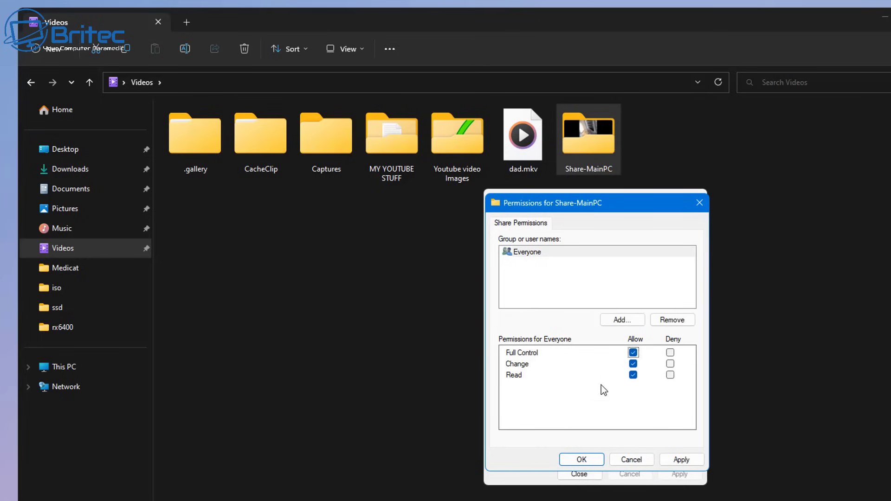
# Apply the Full Control permission, confirm both dialogs and close the folder's properties
pyautogui.click(681, 460)
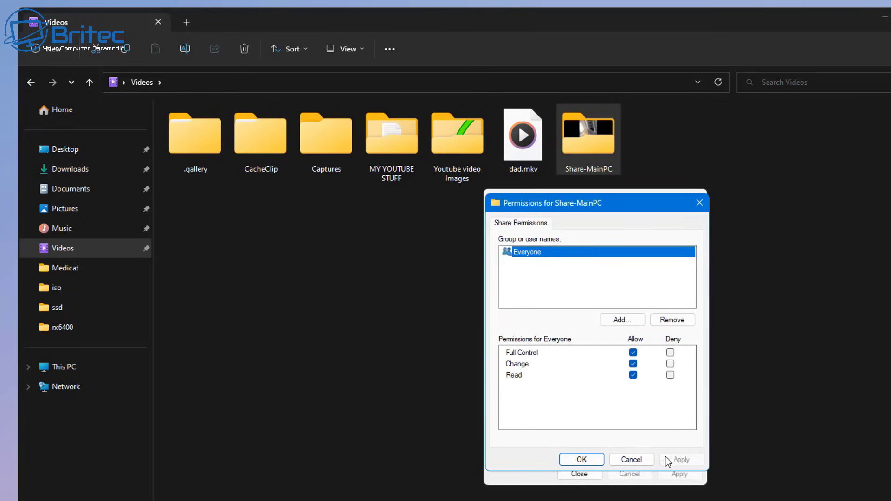
pyautogui.click(575, 459)
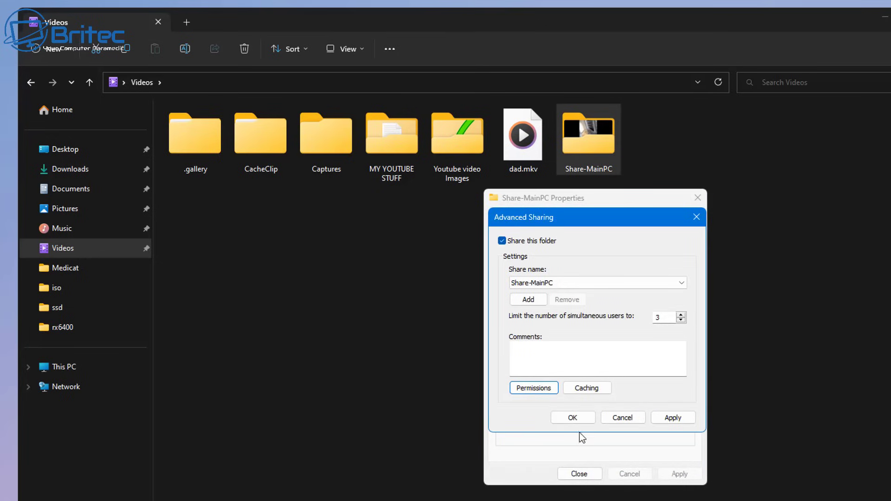
pyautogui.click(575, 415)
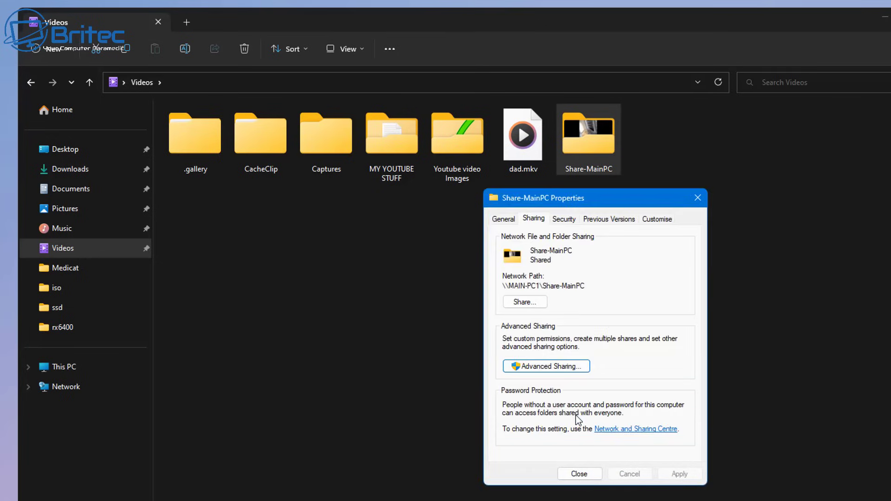
pyautogui.click(581, 473)
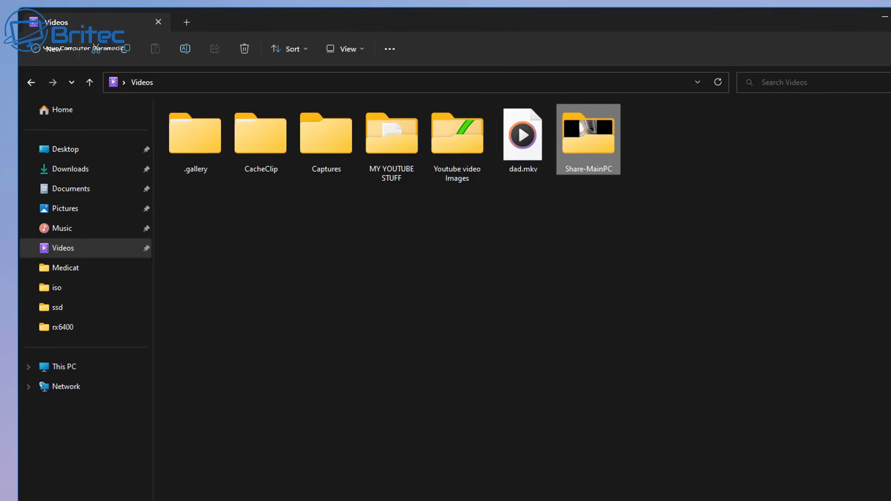
# Close File Explorer and open the Laptop-share folder's Sharing properties
pyautogui.hotkey('alt', 'F4')
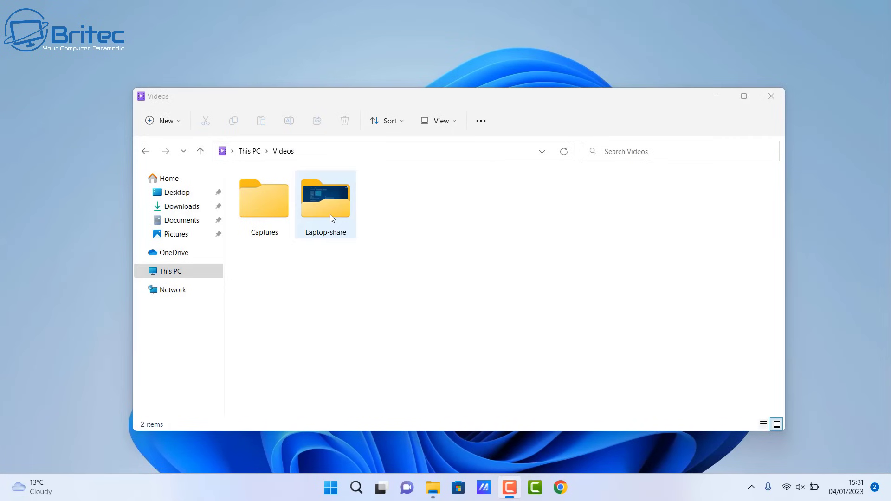
pyautogui.rightClick(330, 215)
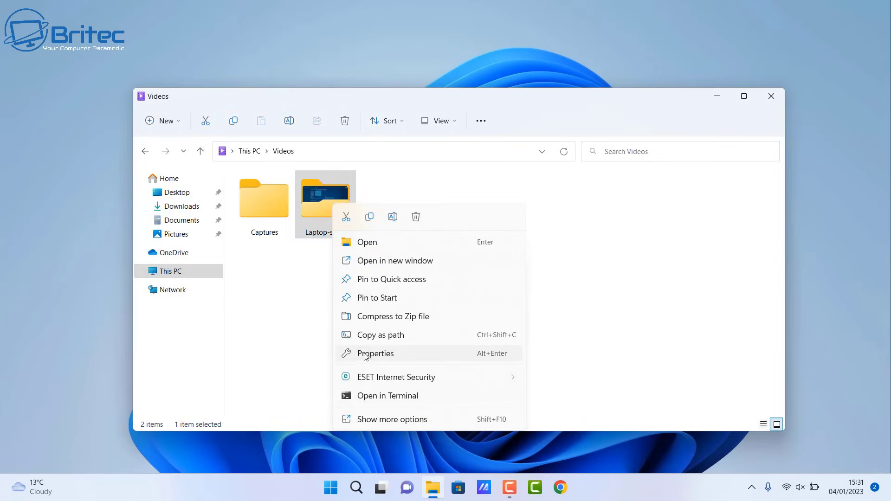
pyautogui.click(366, 355)
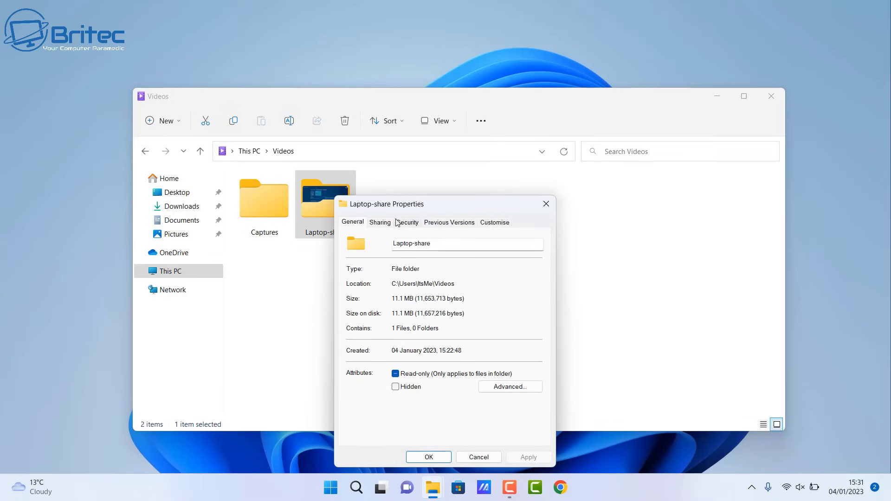
pyautogui.click(379, 223)
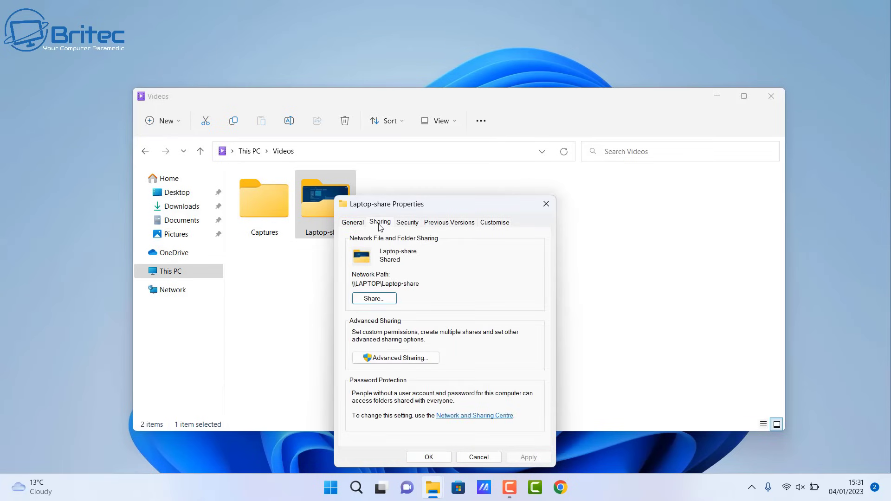
# Add Everyone to the Laptop-share access list with Read/Write permission
pyautogui.click(379, 300)
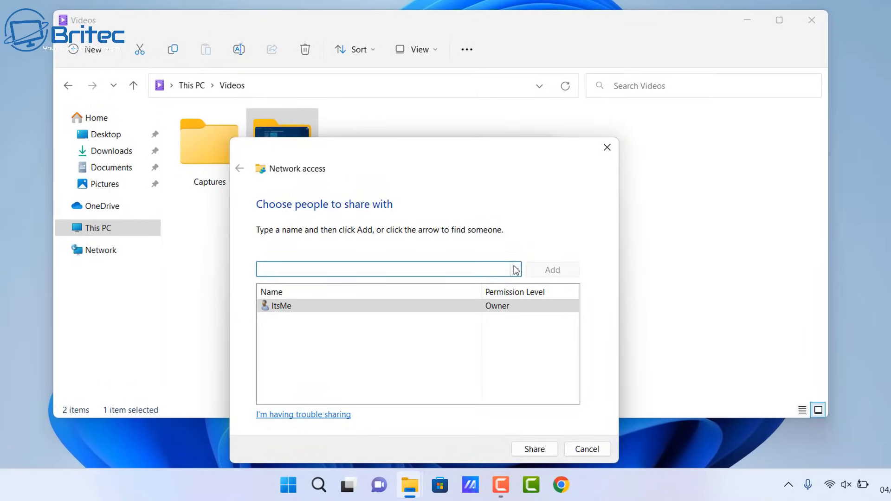
pyautogui.click(516, 270)
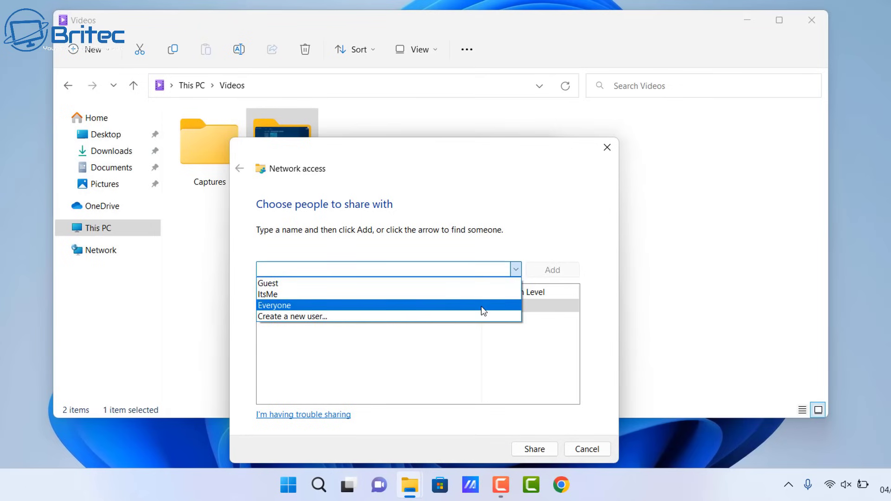
pyautogui.click(483, 306)
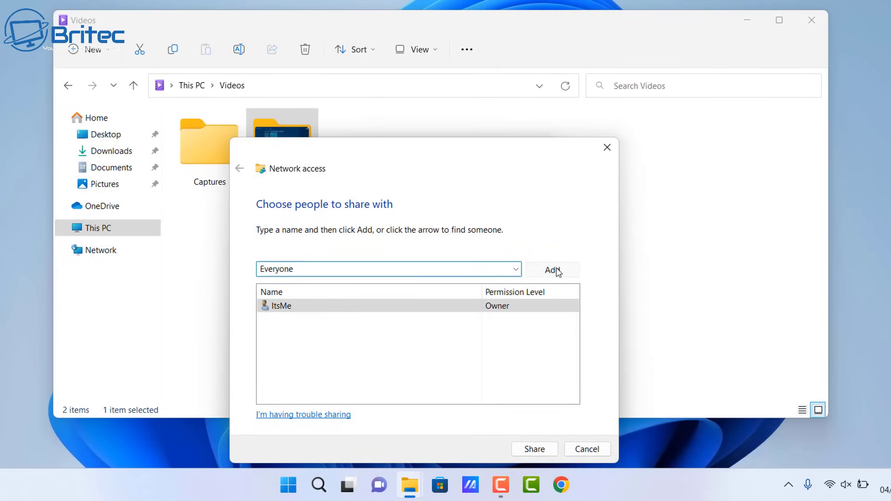
pyautogui.click(557, 271)
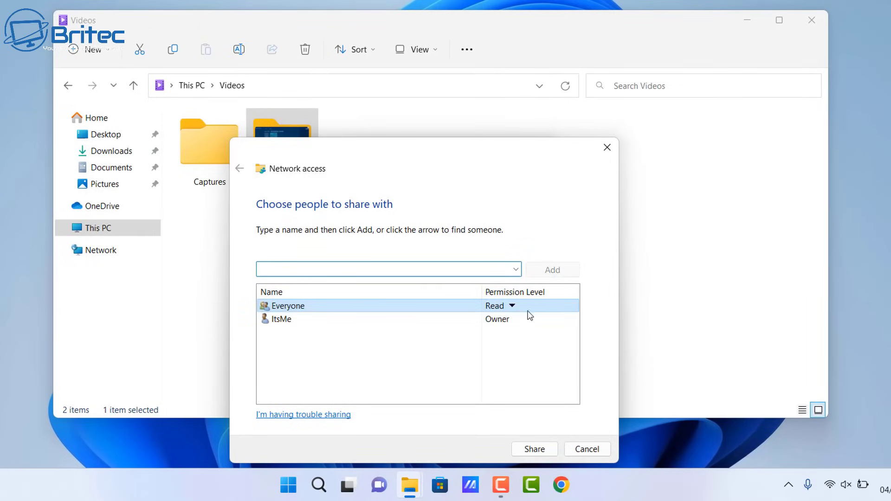
pyautogui.click(513, 307)
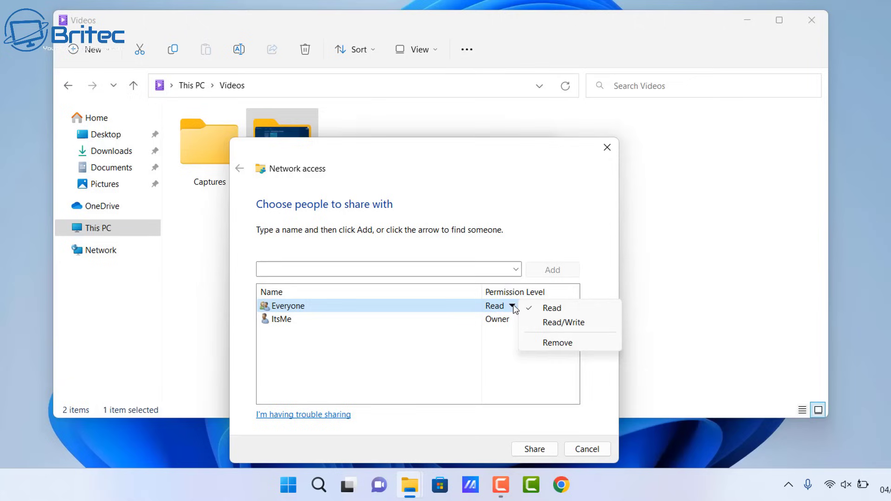
pyautogui.click(552, 324)
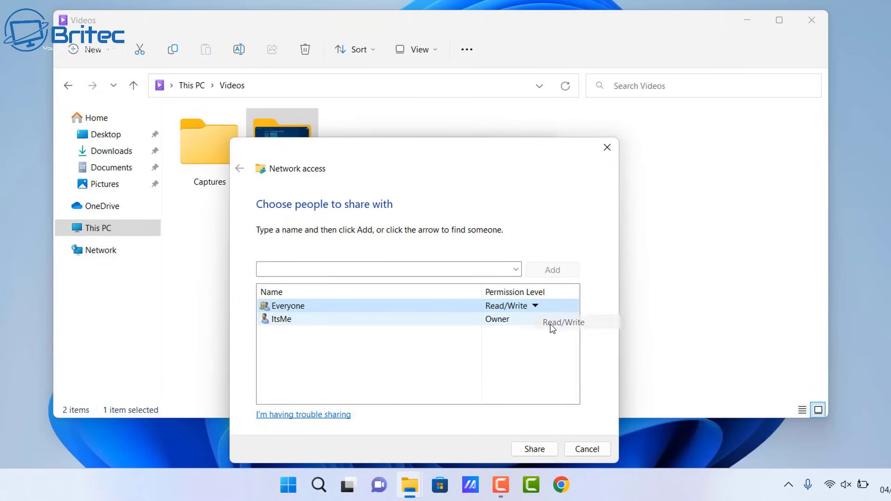
# Share Laptop-share as \\LAPTOP\Laptop-share and finish with Done
pyautogui.click(533, 449)
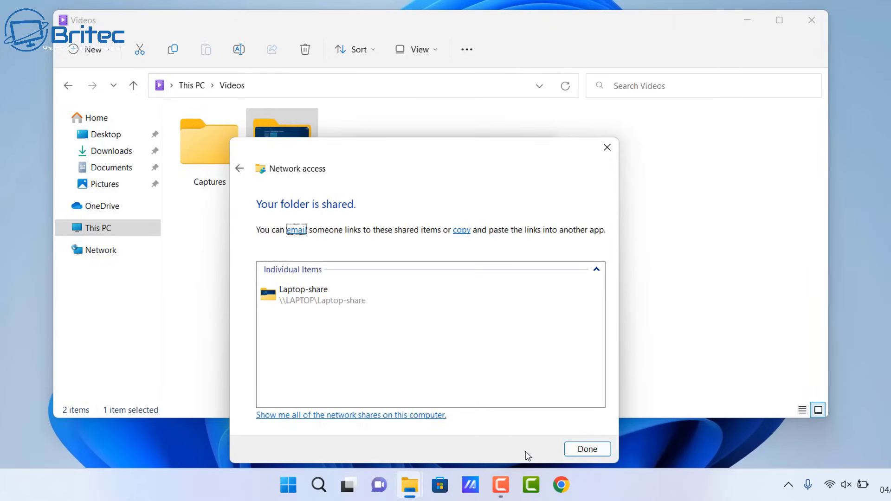
pyautogui.click(355, 295)
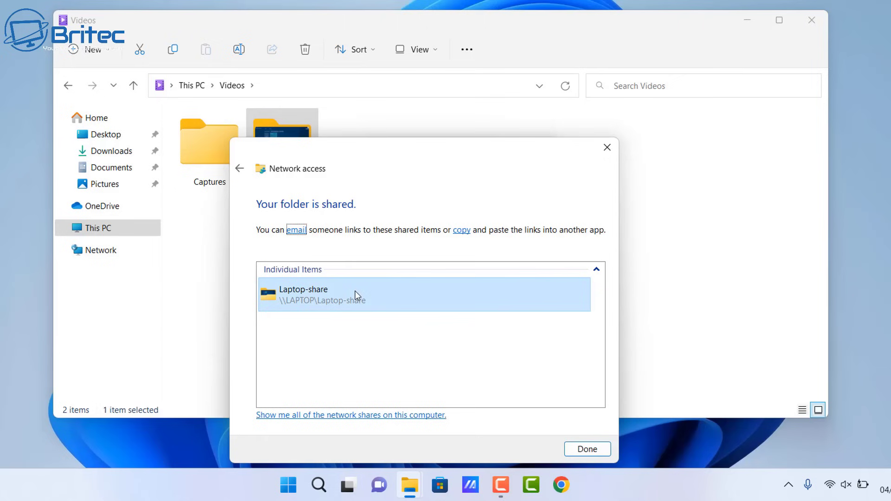
pyautogui.click(586, 449)
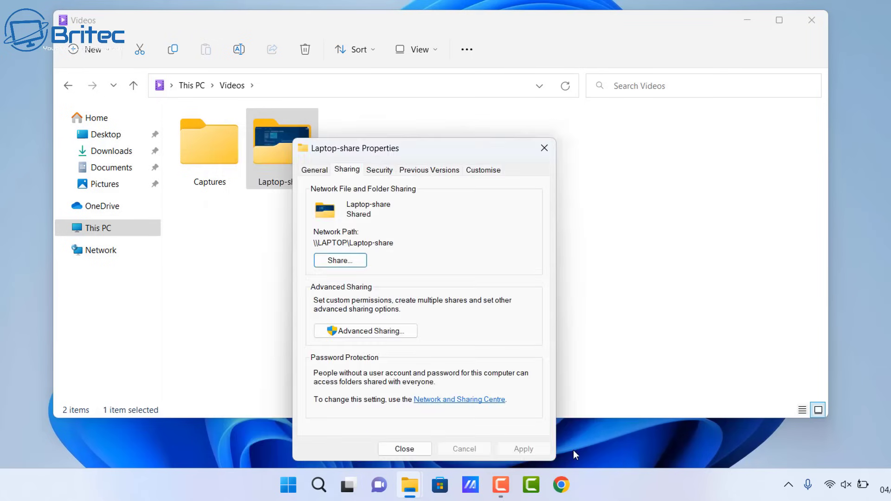
# Enable 'Share this folder' with Everyone's Full Control, Change and Read, and close the properties
pyautogui.click(388, 327)
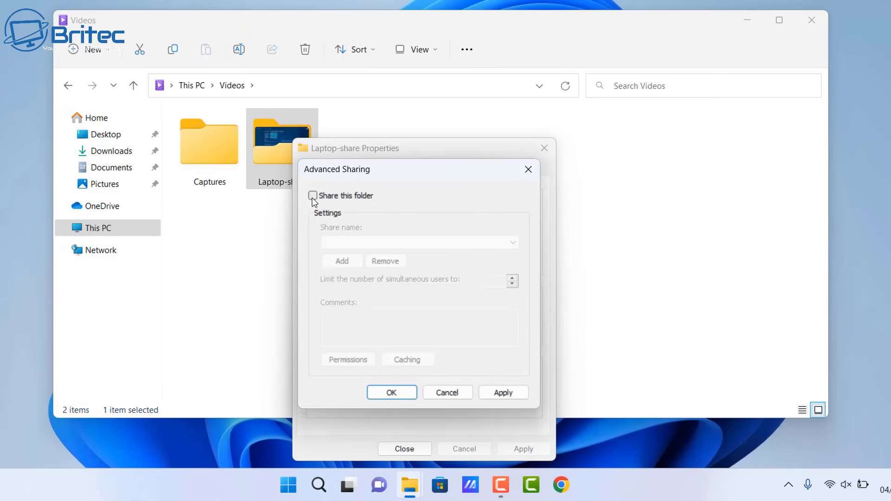
pyautogui.click(312, 196)
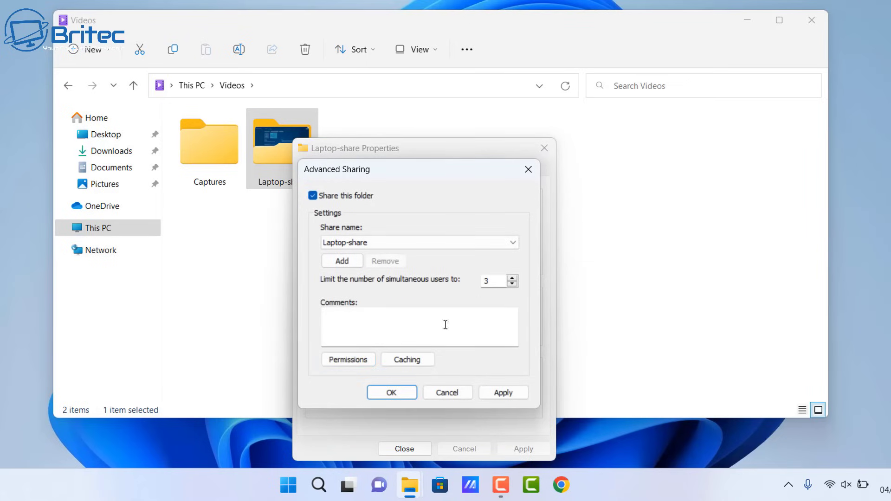
pyautogui.click(359, 362)
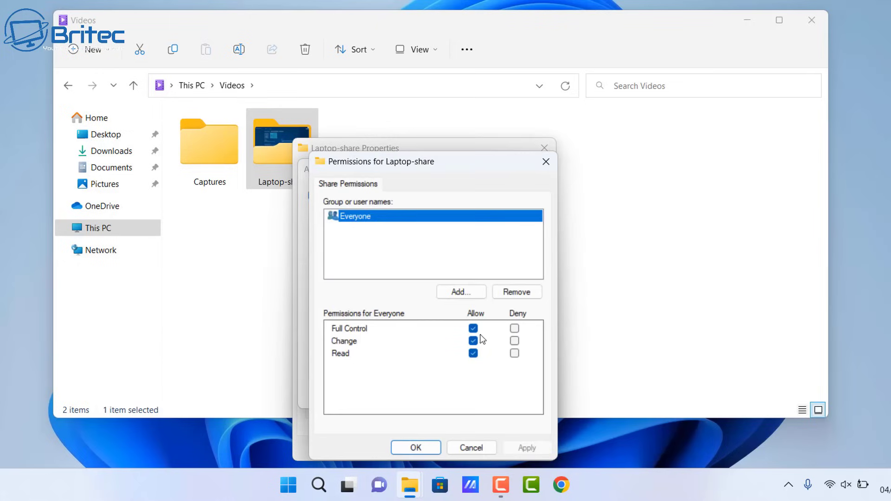
pyautogui.click(423, 447)
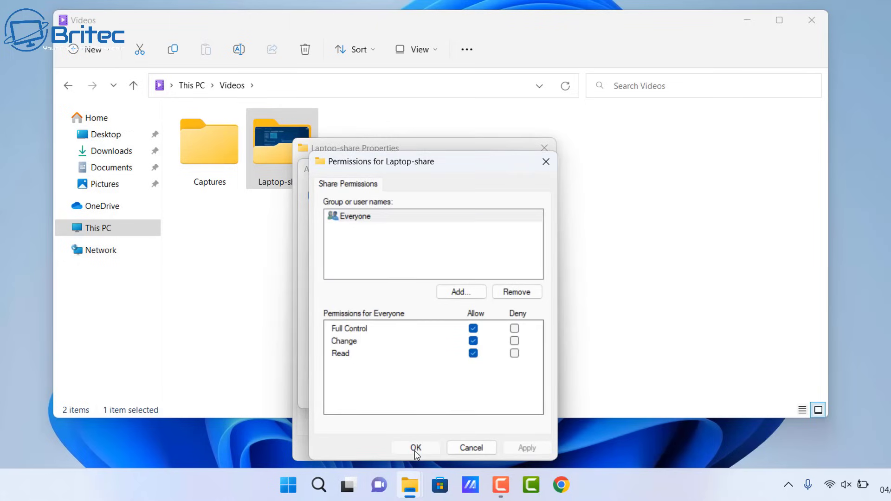
pyautogui.click(391, 394)
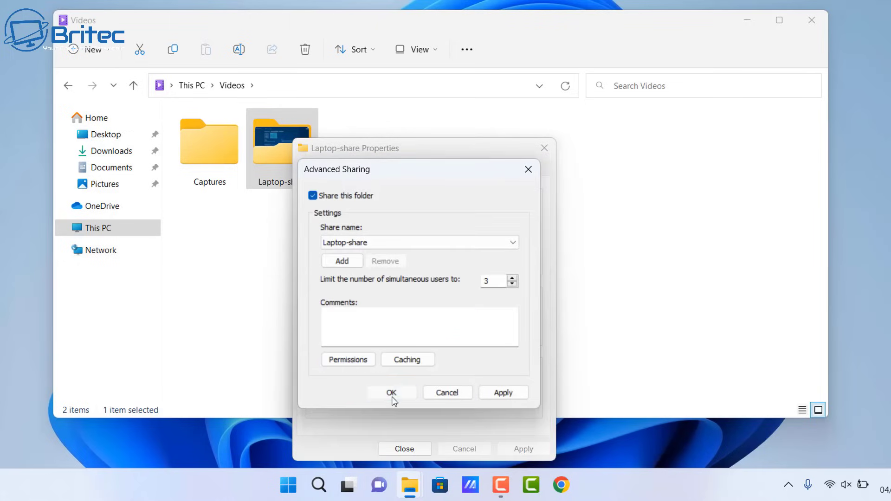
pyautogui.click(403, 448)
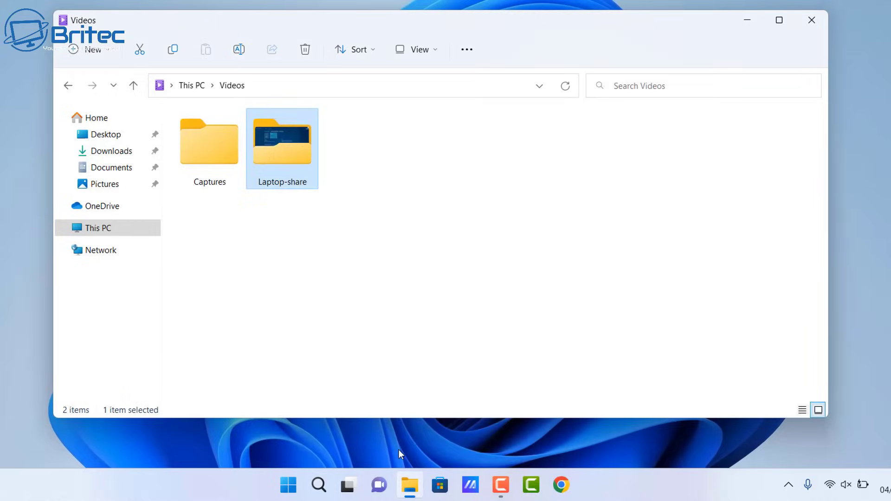
# Browse the network to MAIN-PC1 and open its Share-MainPC folder
pyautogui.click(814, 18)
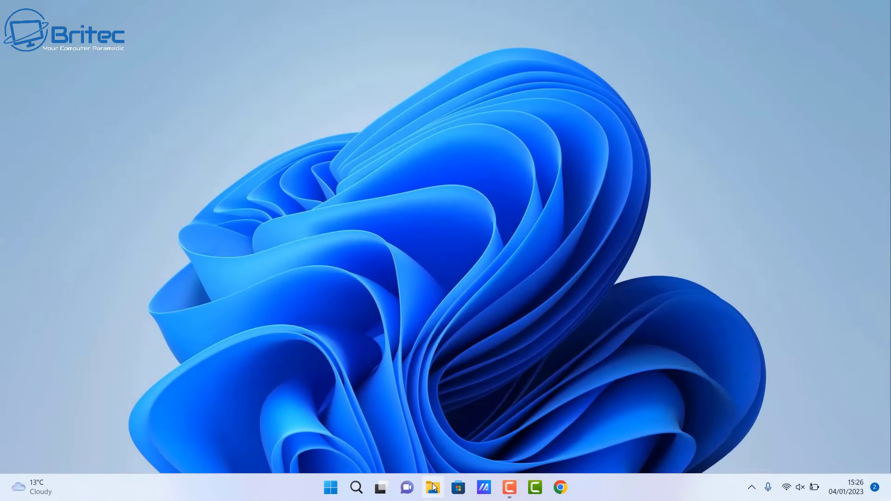
pyautogui.click(433, 488)
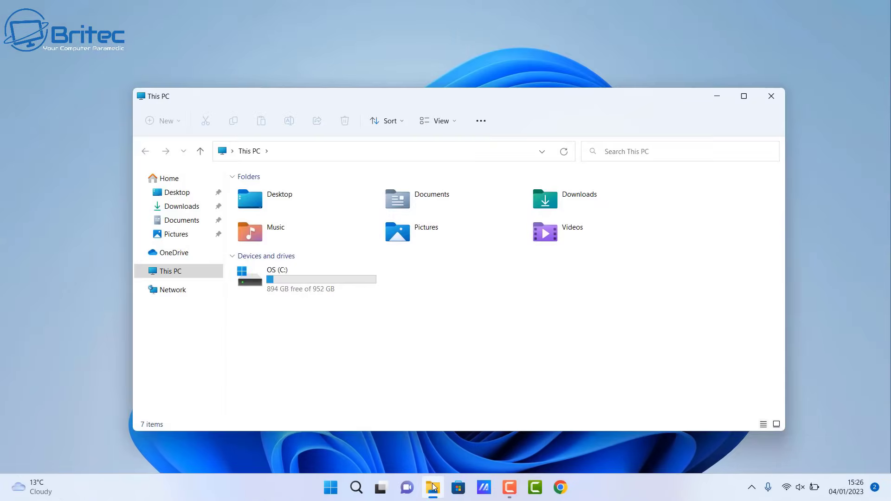
pyautogui.click(175, 292)
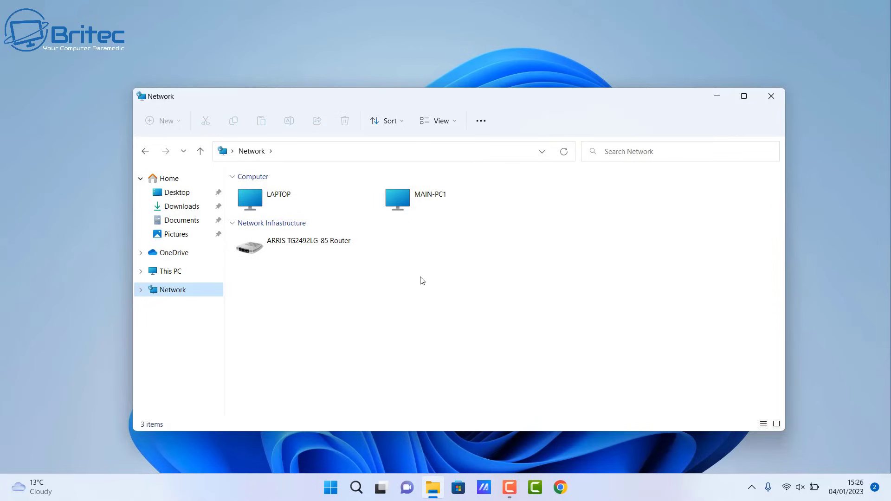
pyautogui.doubleClick(423, 215)
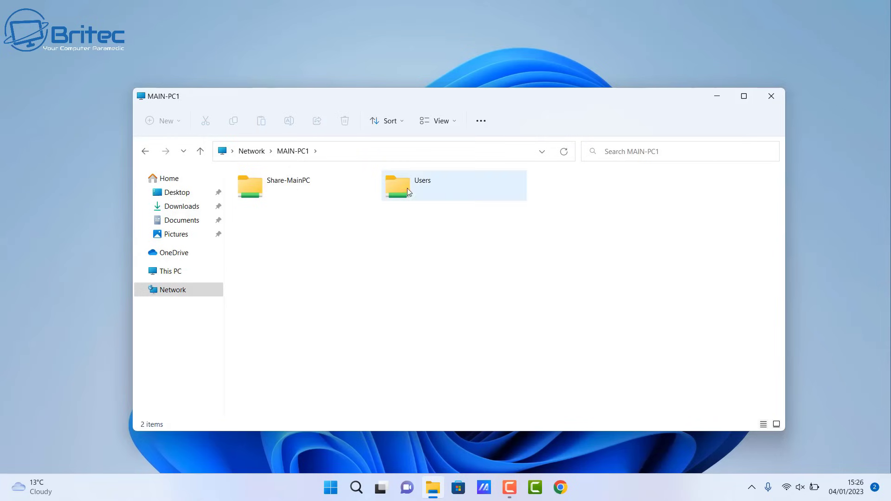
pyautogui.click(286, 182)
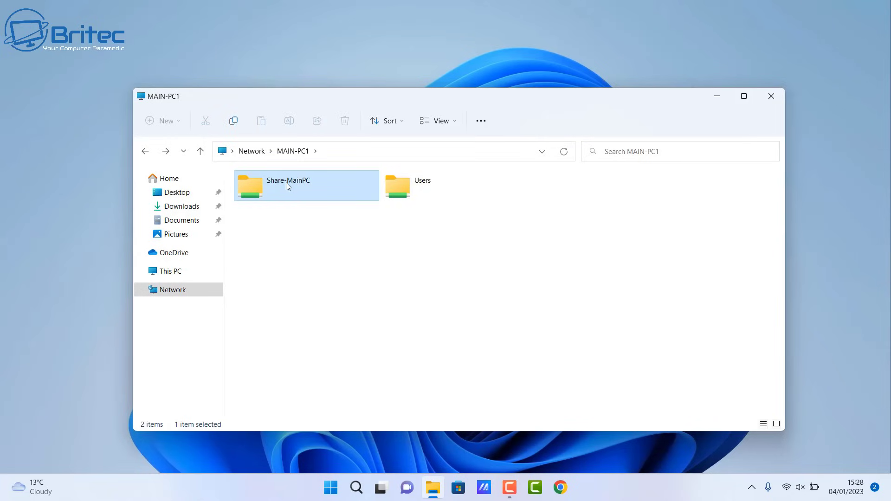
pyautogui.doubleClick(286, 182)
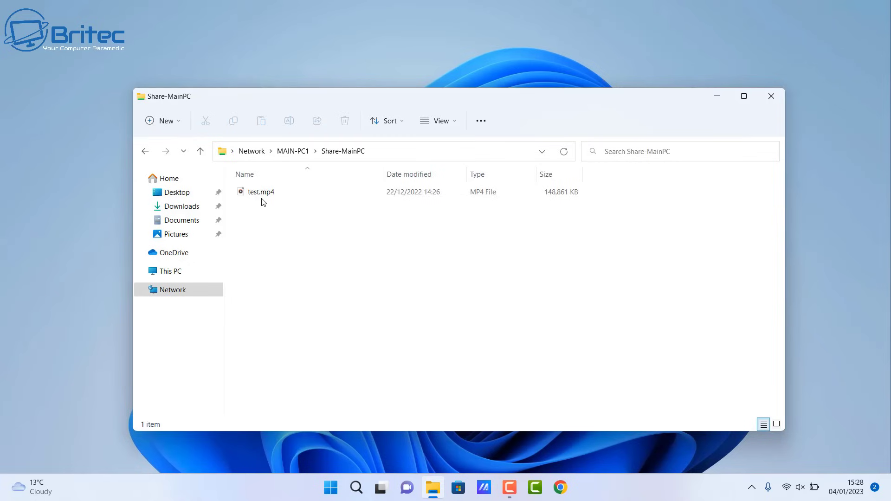
# Confirm test.mp4 is present, go back to the network list and close Explorer
pyautogui.click(531, 192)
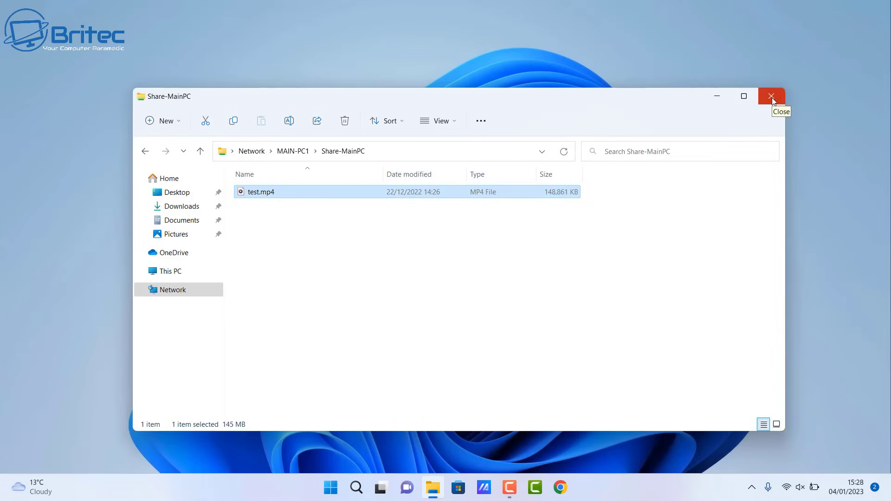
pyautogui.click(145, 152)
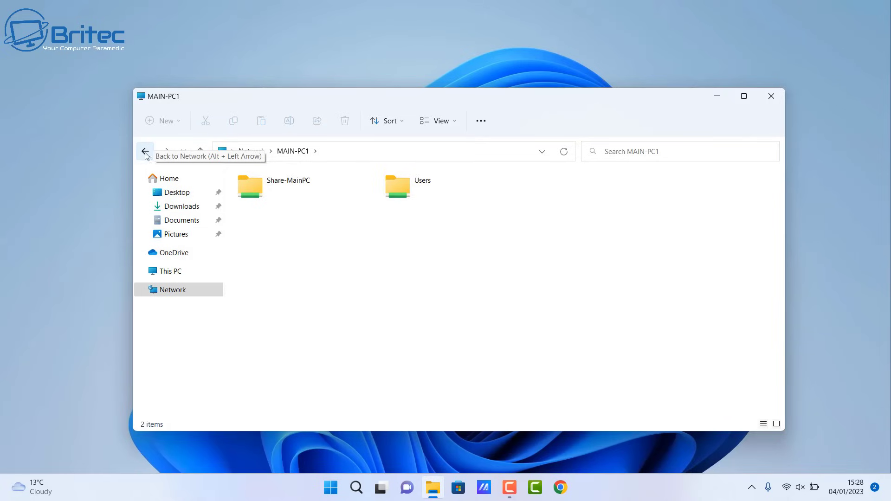
pyautogui.click(141, 158)
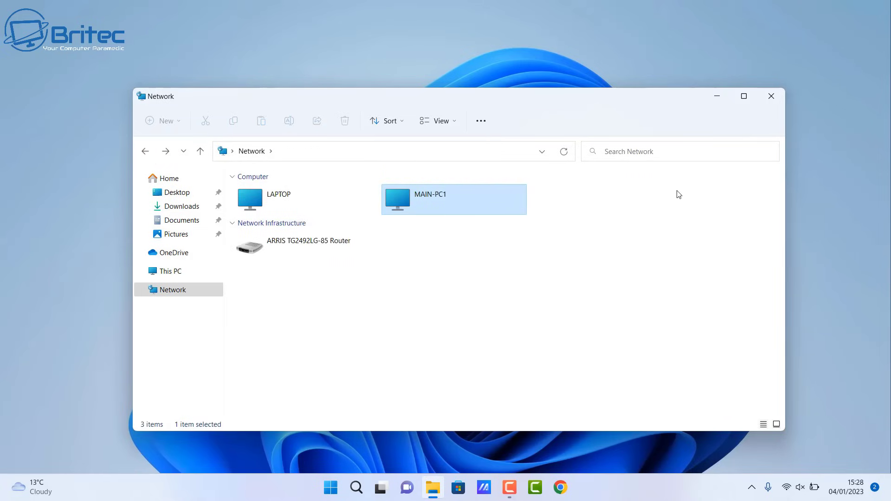
pyautogui.click(770, 97)
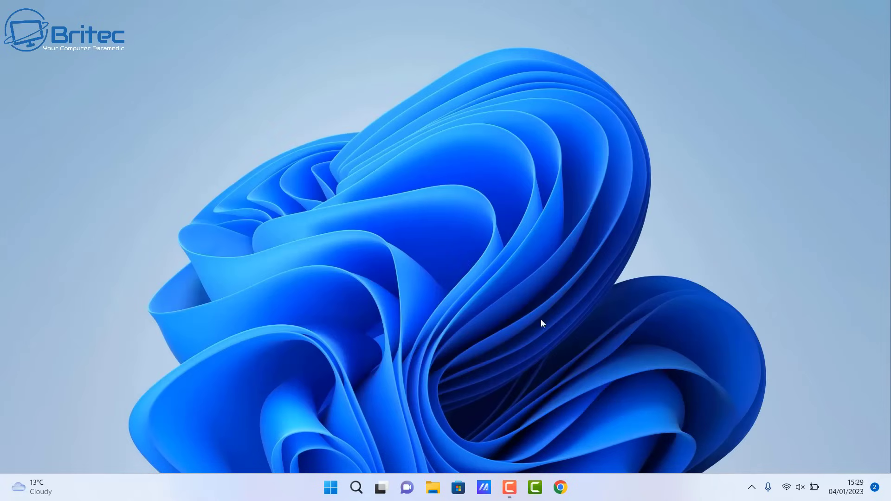
pyautogui.rightClick(330, 488)
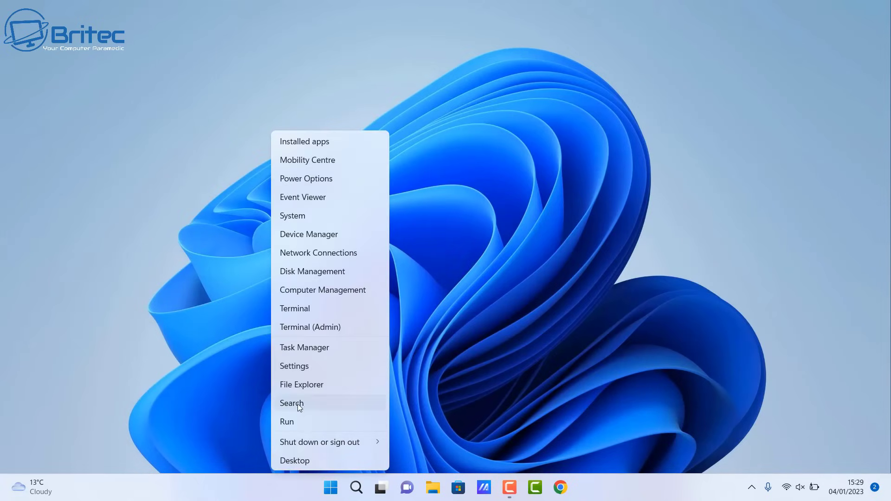
pyautogui.click(295, 427)
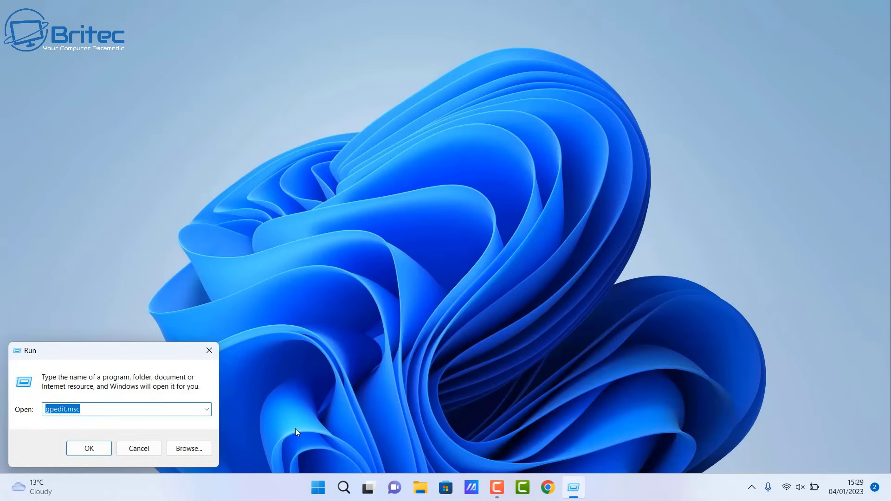
pyautogui.write('\\\\')
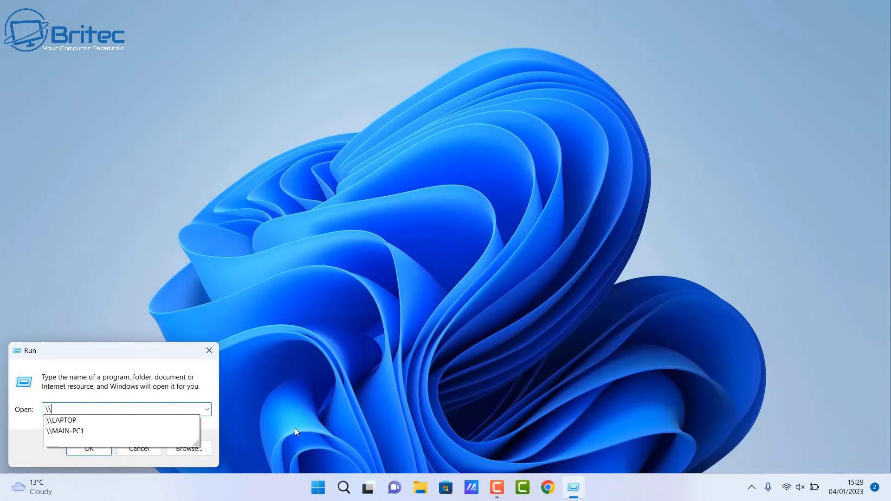
pyautogui.click(84, 432)
pyautogui.click(84, 449)
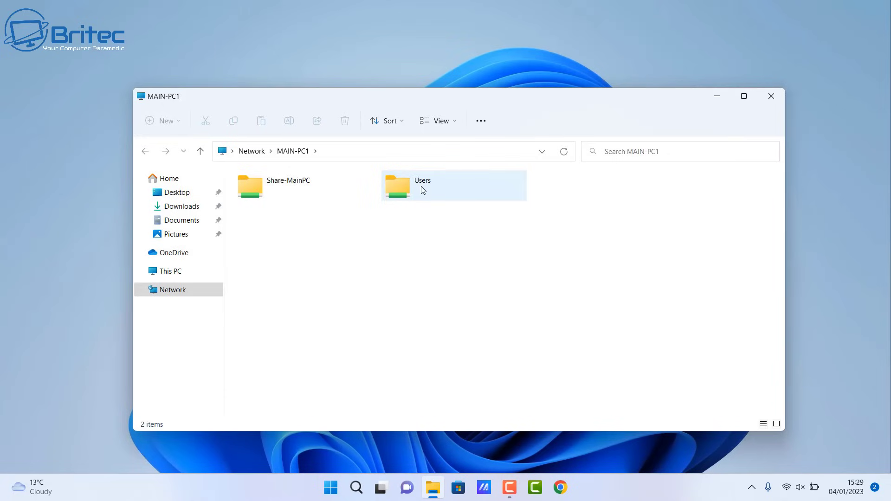
pyautogui.click(772, 96)
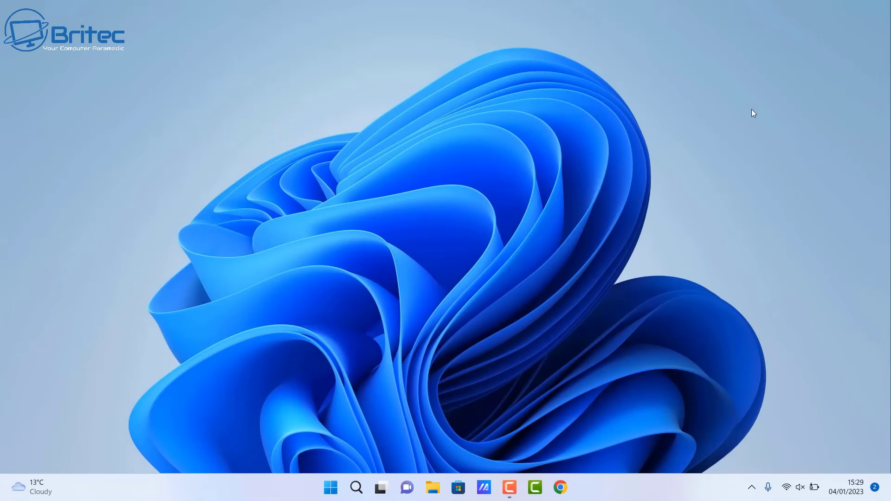
# Map MAIN-PC1's Share-MainPC as drive Z: and check it under This PC (228 GB free of 953 GB)
pyautogui.click(424, 487)
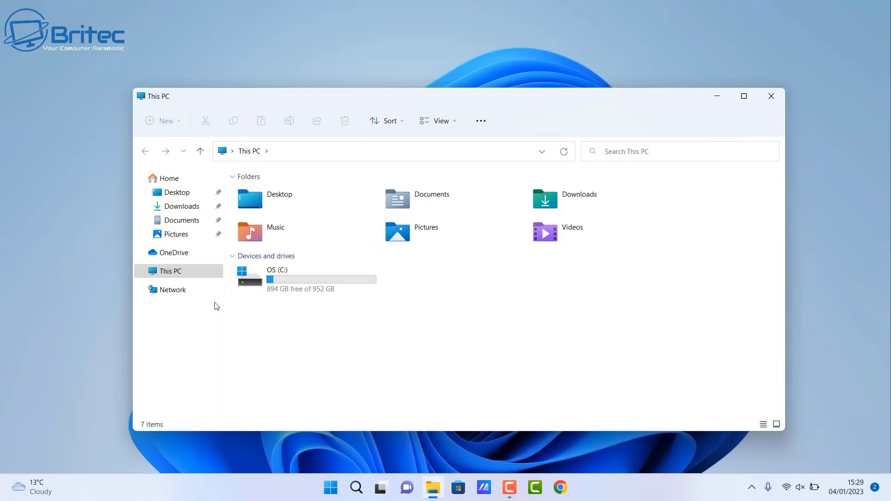
pyautogui.click(163, 291)
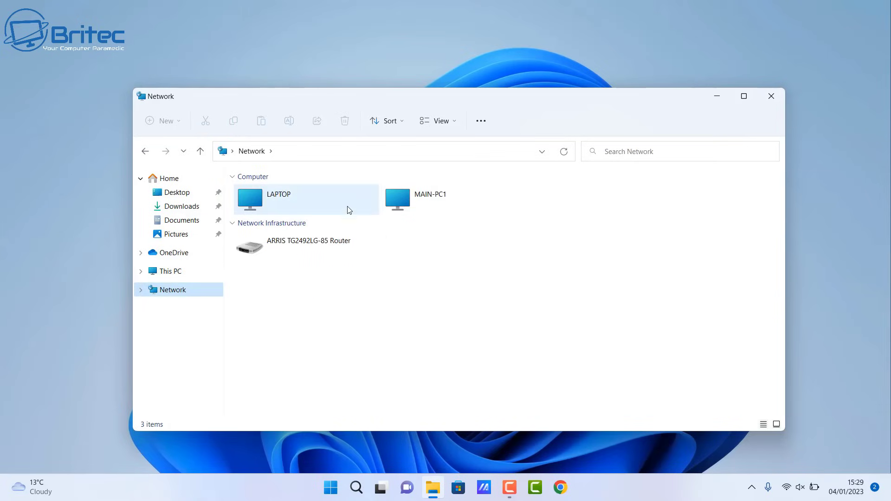
pyautogui.doubleClick(435, 208)
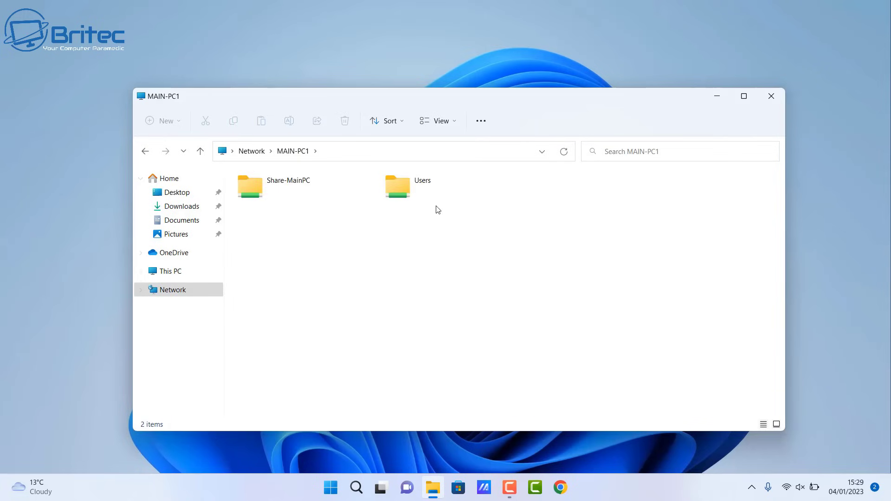
pyautogui.click(291, 193)
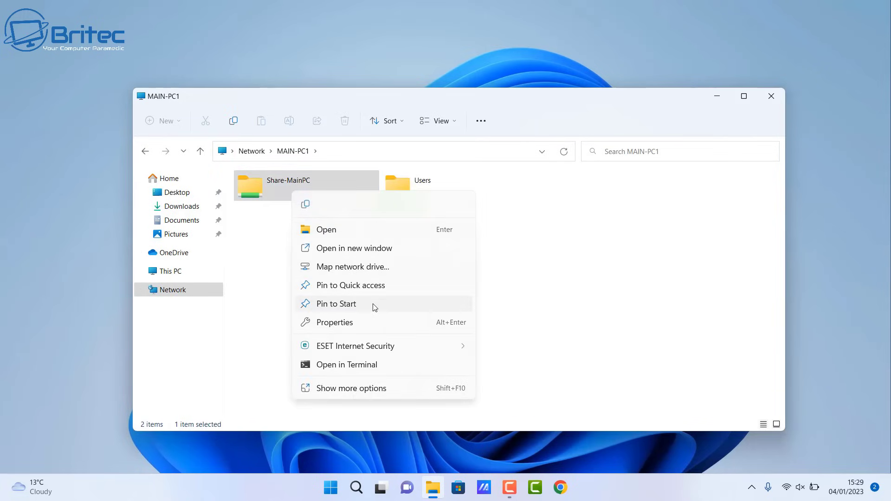
pyautogui.click(379, 271)
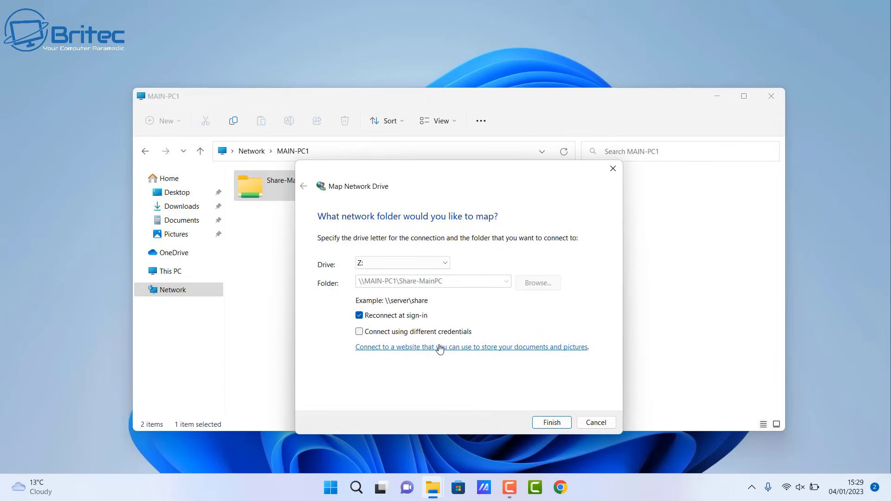
pyautogui.click(551, 424)
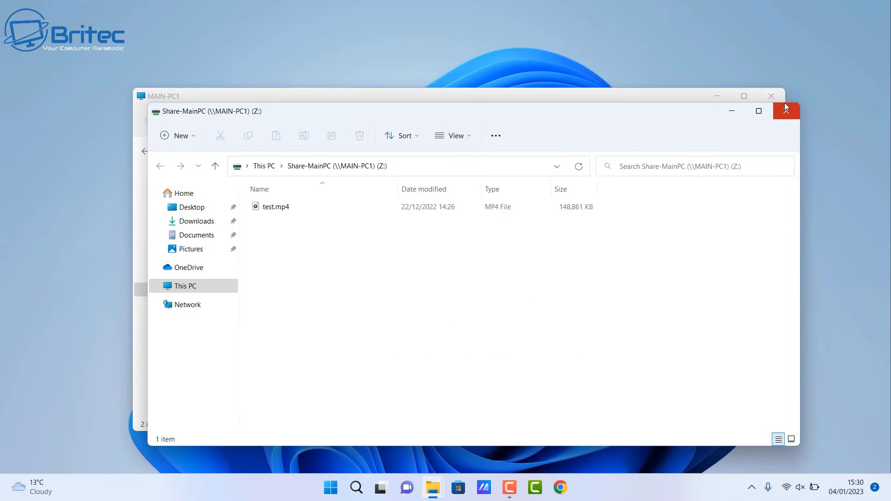
pyautogui.click(785, 112)
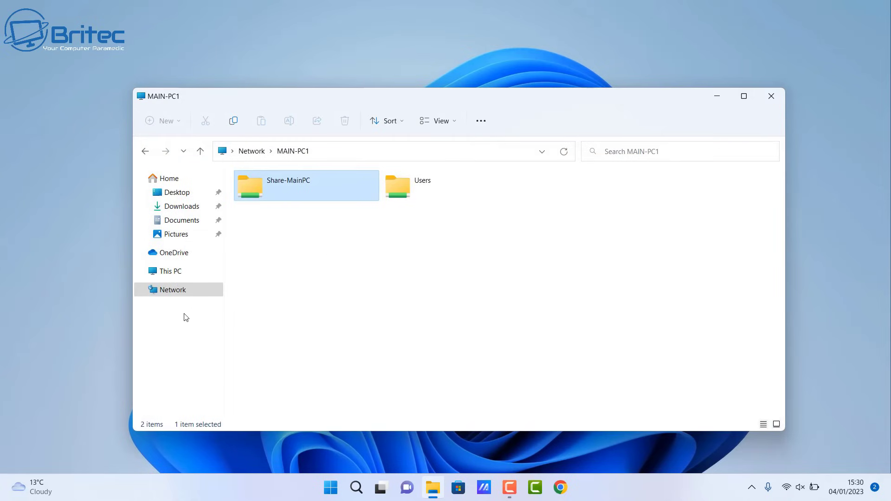
pyautogui.click(171, 271)
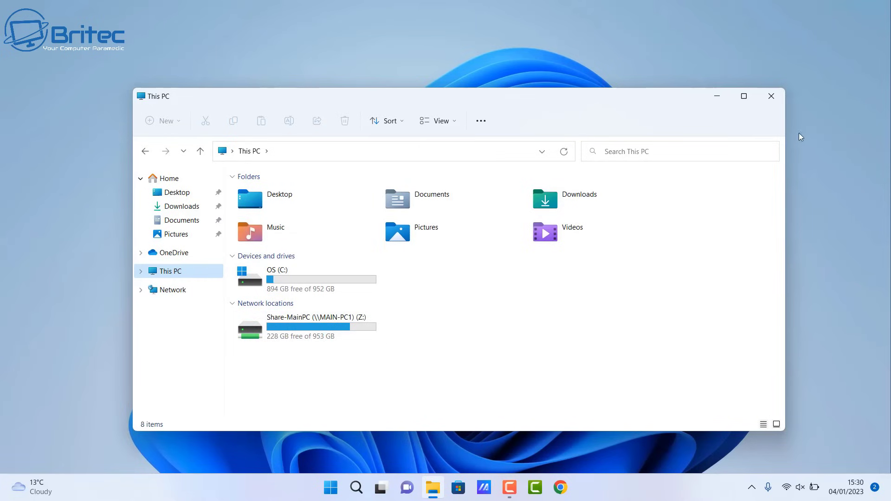
# Browse the network to LAPTOP and open its Laptop-share folder
pyautogui.click(771, 96)
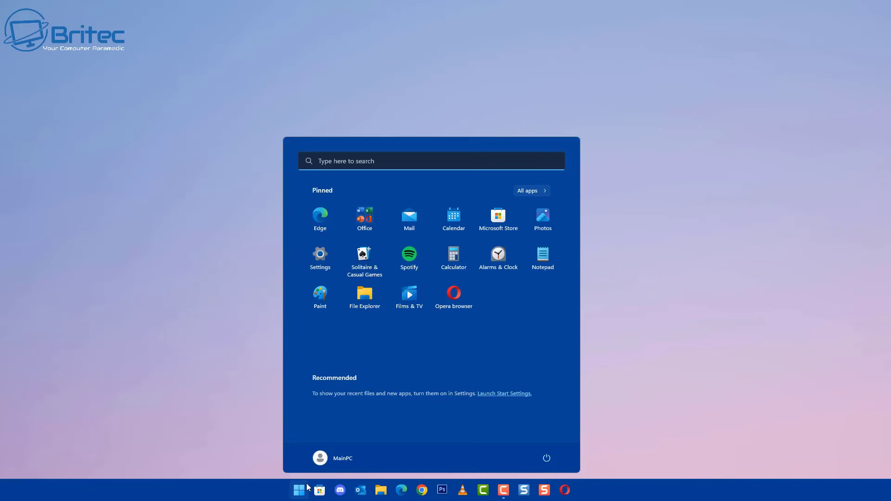
pyautogui.click(365, 298)
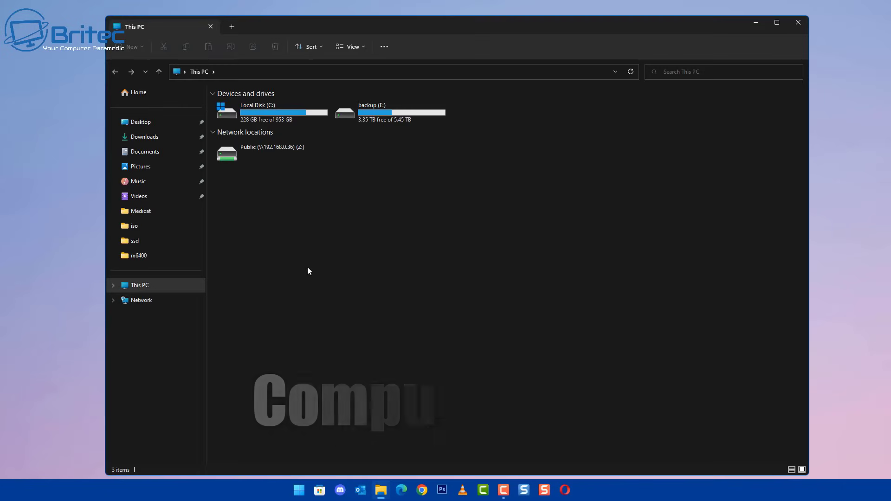
pyautogui.click(184, 284)
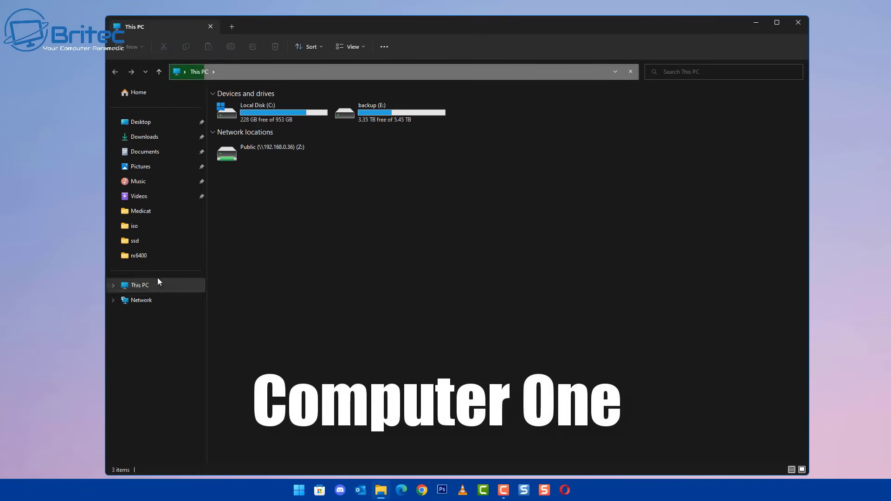
pyautogui.click(144, 301)
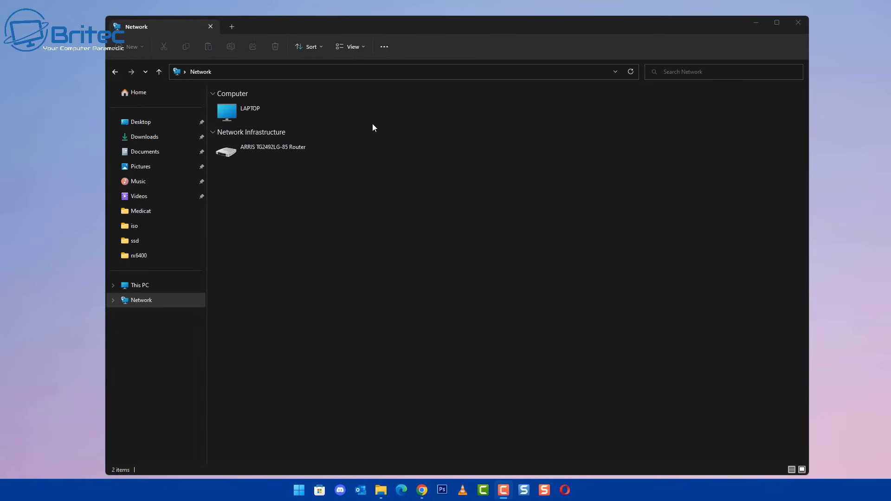
pyautogui.doubleClick(259, 113)
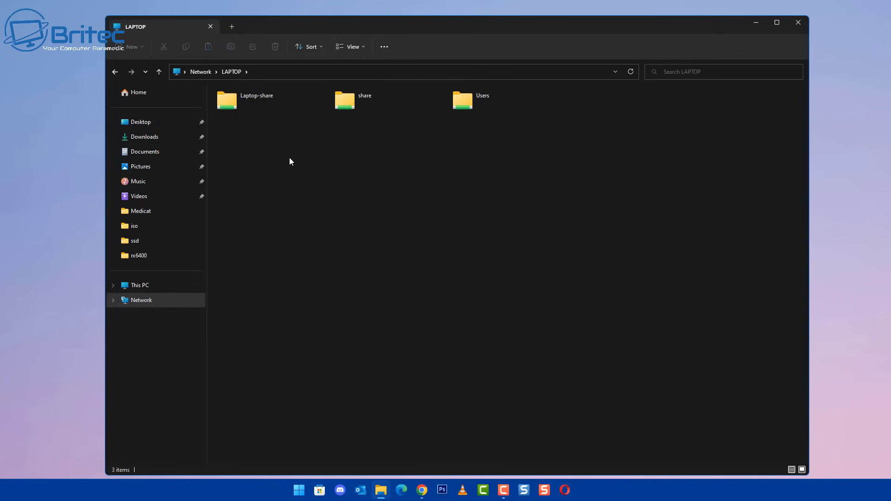
pyautogui.doubleClick(274, 102)
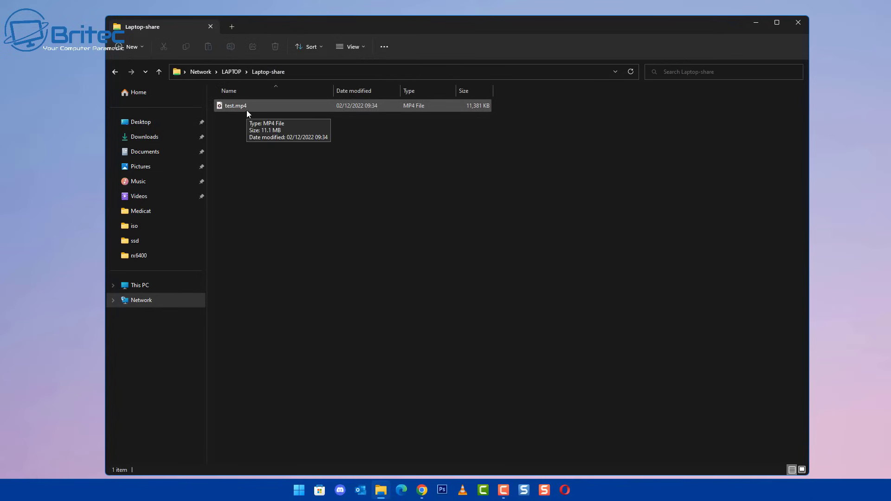
# Play test.mp4 from Laptop-share, exit full screen and close Media Player
pyautogui.doubleClick(247, 111)
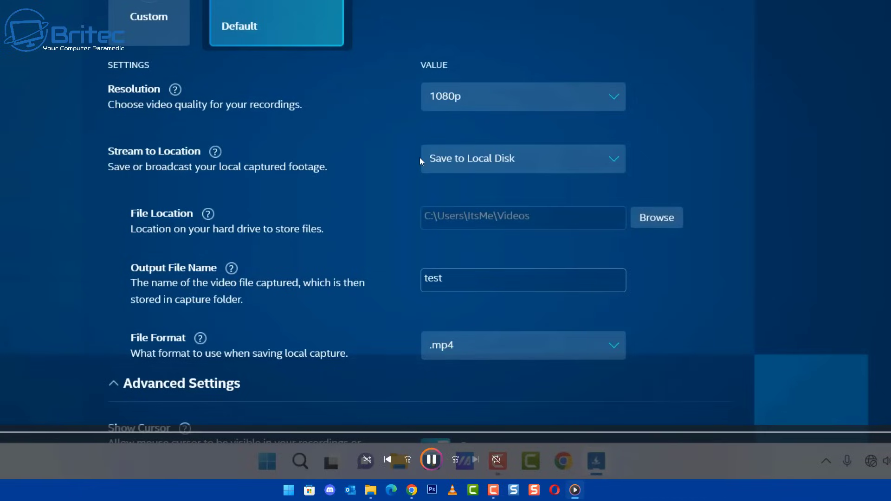
pyautogui.press('Escape')
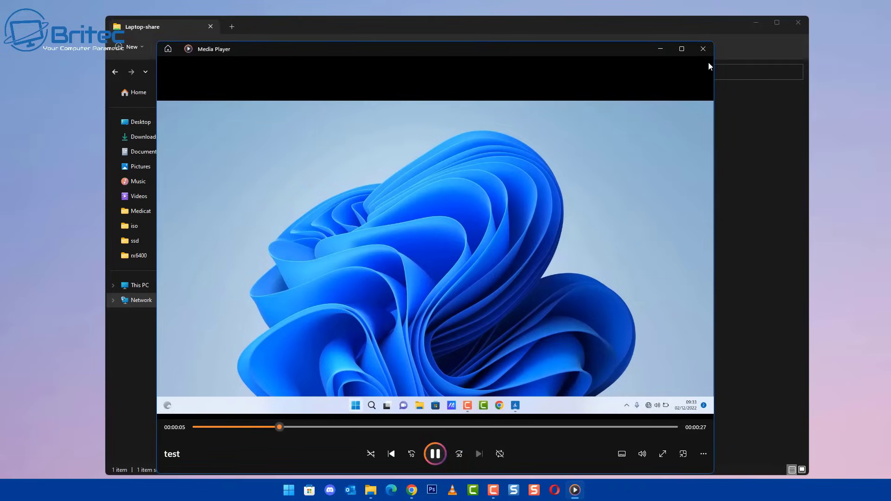
pyautogui.click(703, 48)
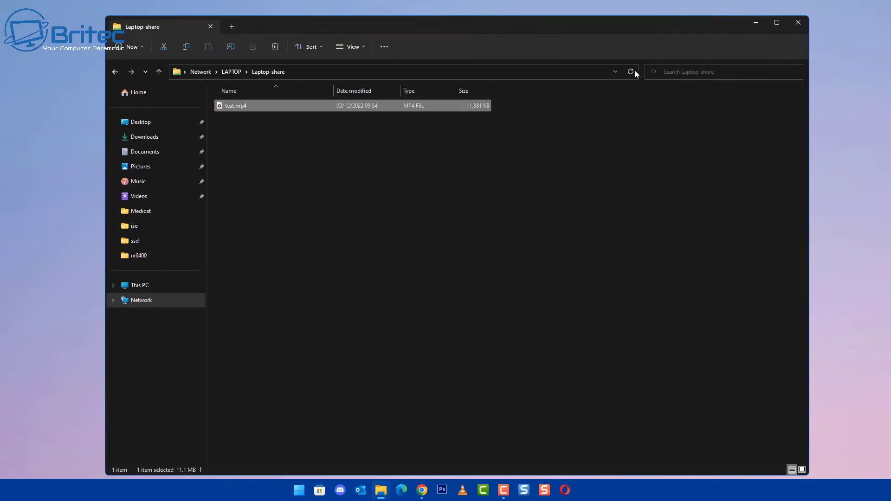
# Map Laptop-share as drive Y:, check it under This PC (894 GB free of 952 GB), then close Explorer
pyautogui.click(115, 71)
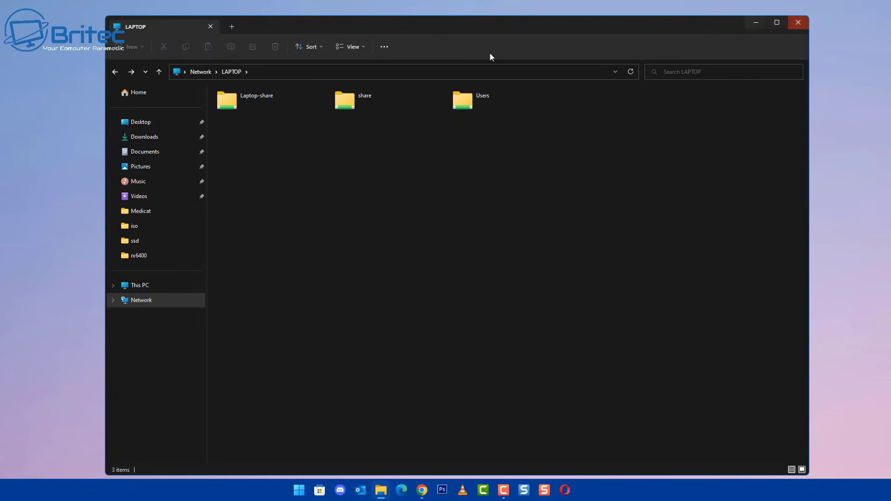
pyautogui.rightClick(258, 102)
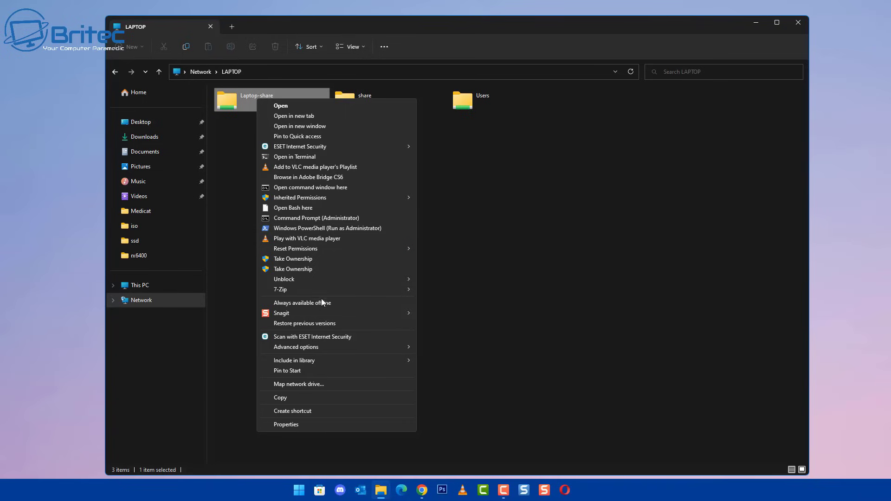
pyautogui.click(319, 385)
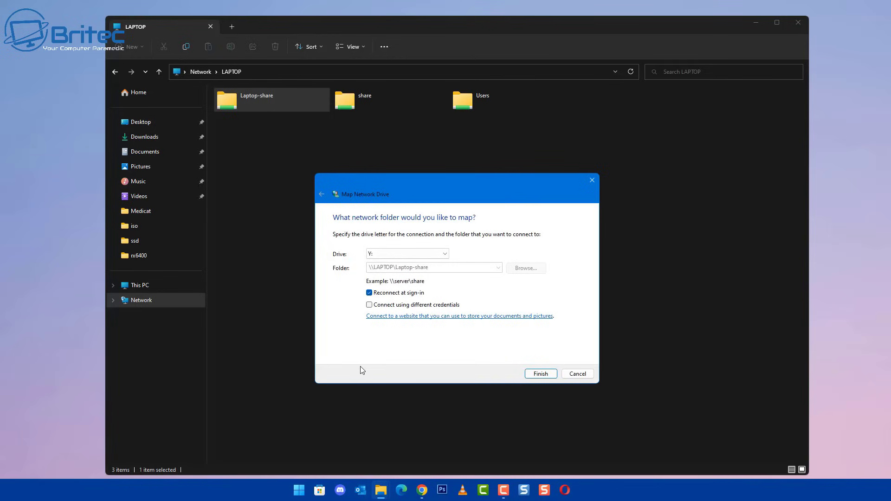
pyautogui.click(541, 374)
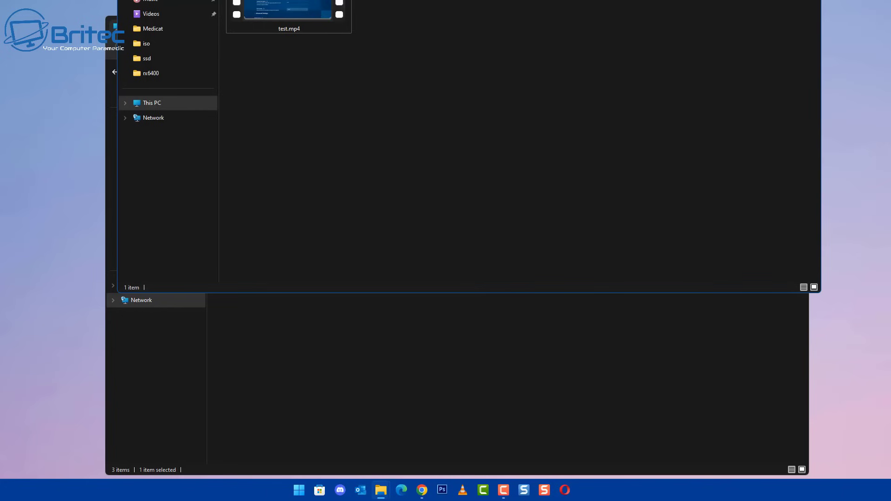
pyautogui.click(143, 286)
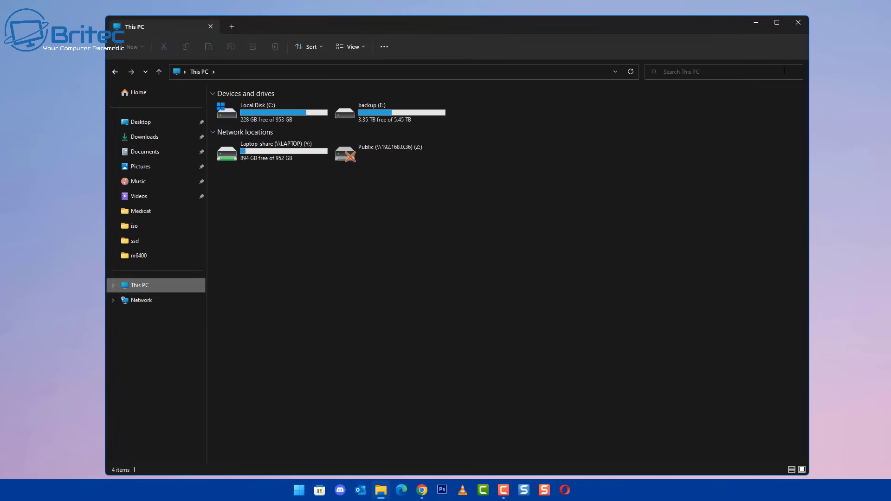
pyautogui.click(798, 25)
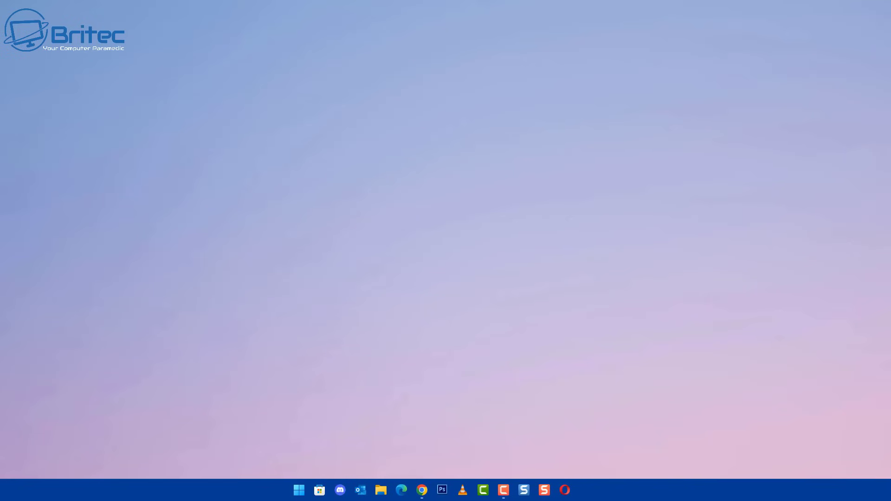